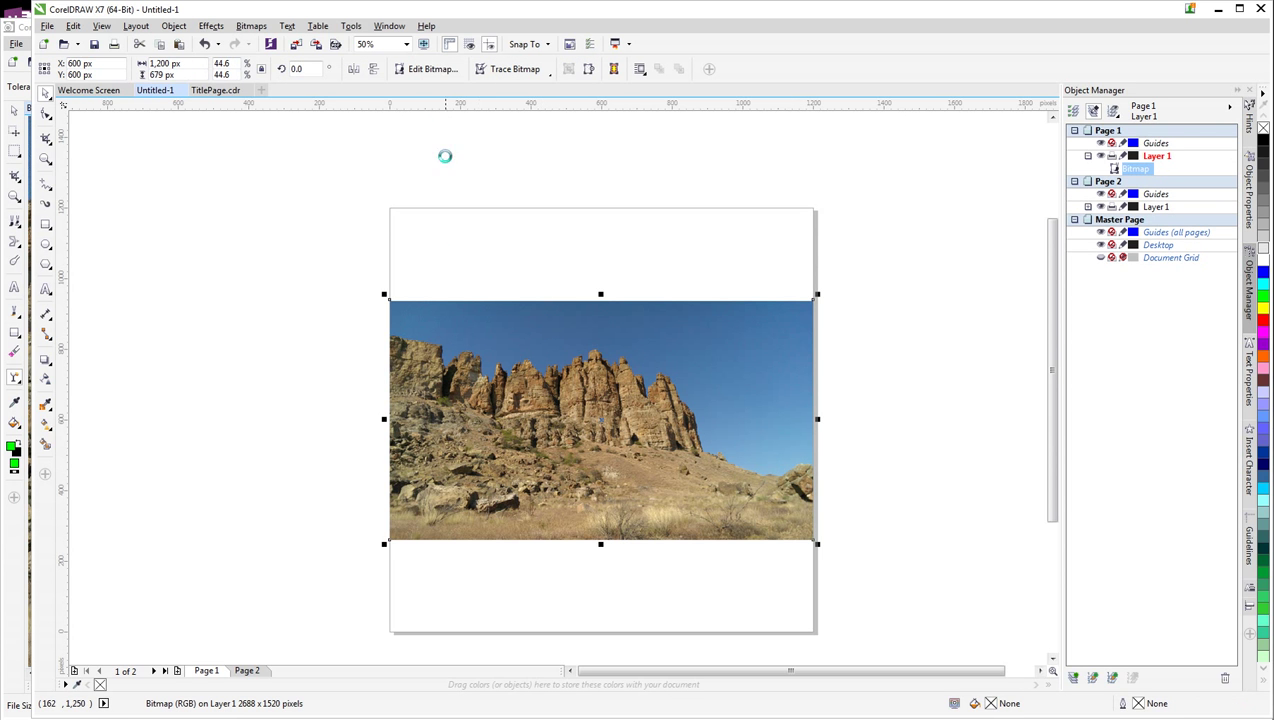
- Open the cliff photo in PHOTO-PAINT and convert its Background into Object 1
click(444, 69)
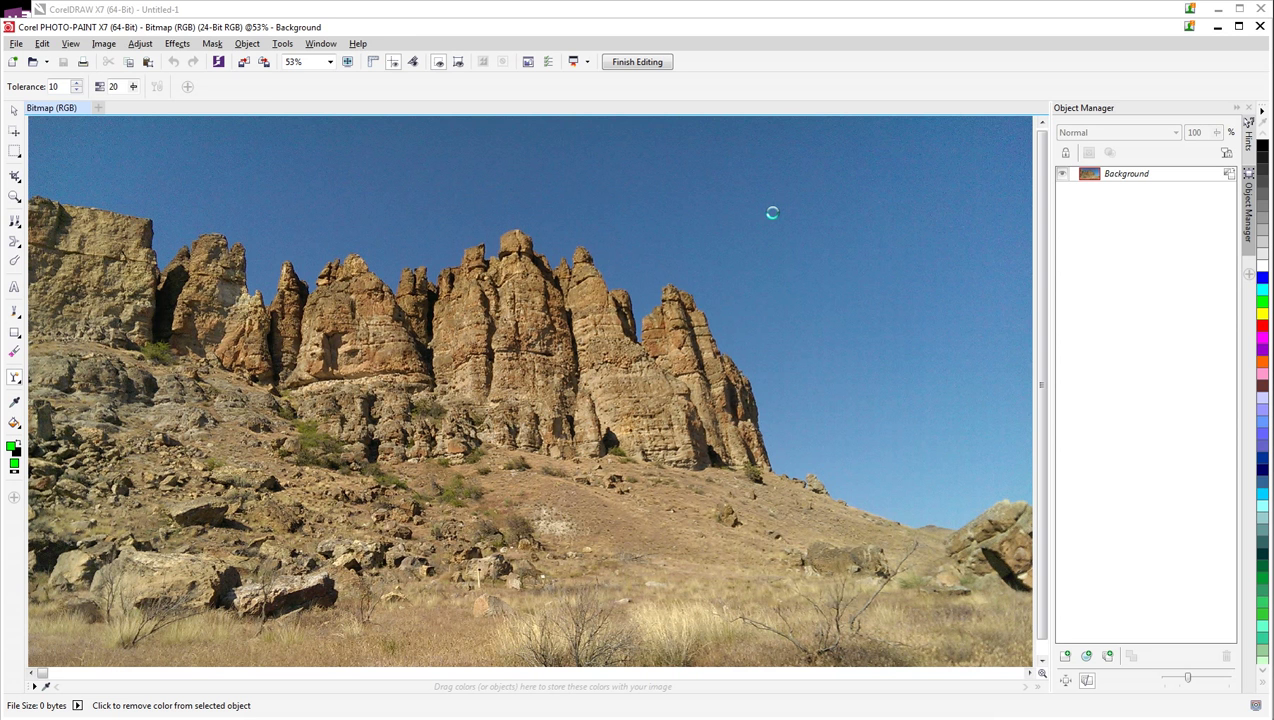
click(246, 44)
mouse_move(308, 60)
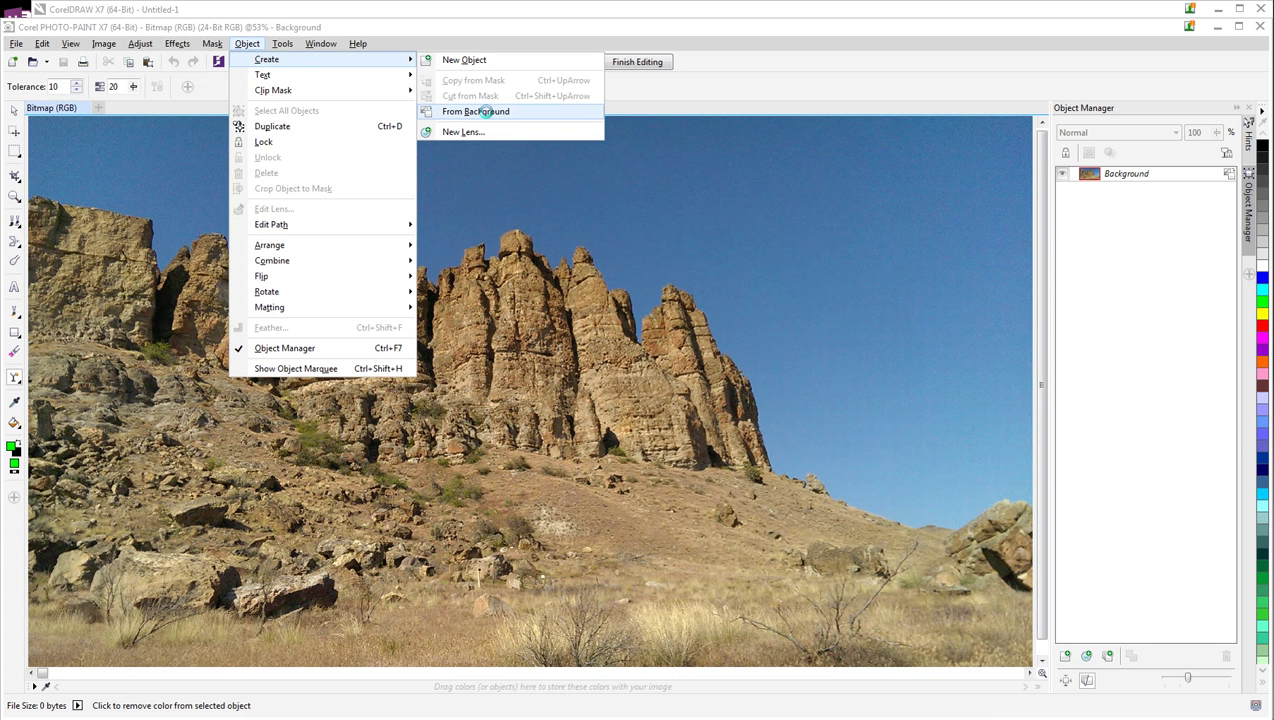
click(484, 111)
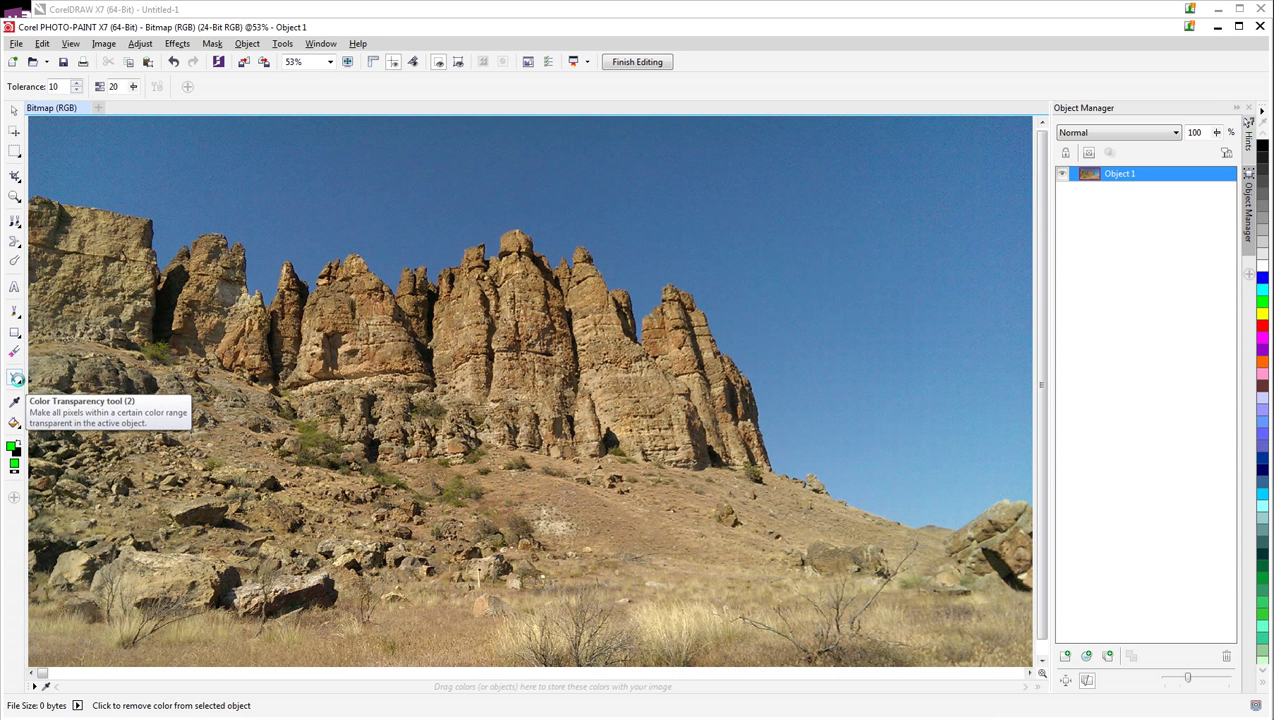
- Choose the Color Transparency tool from the transparency flyout, at tolerance 10
click(16, 378)
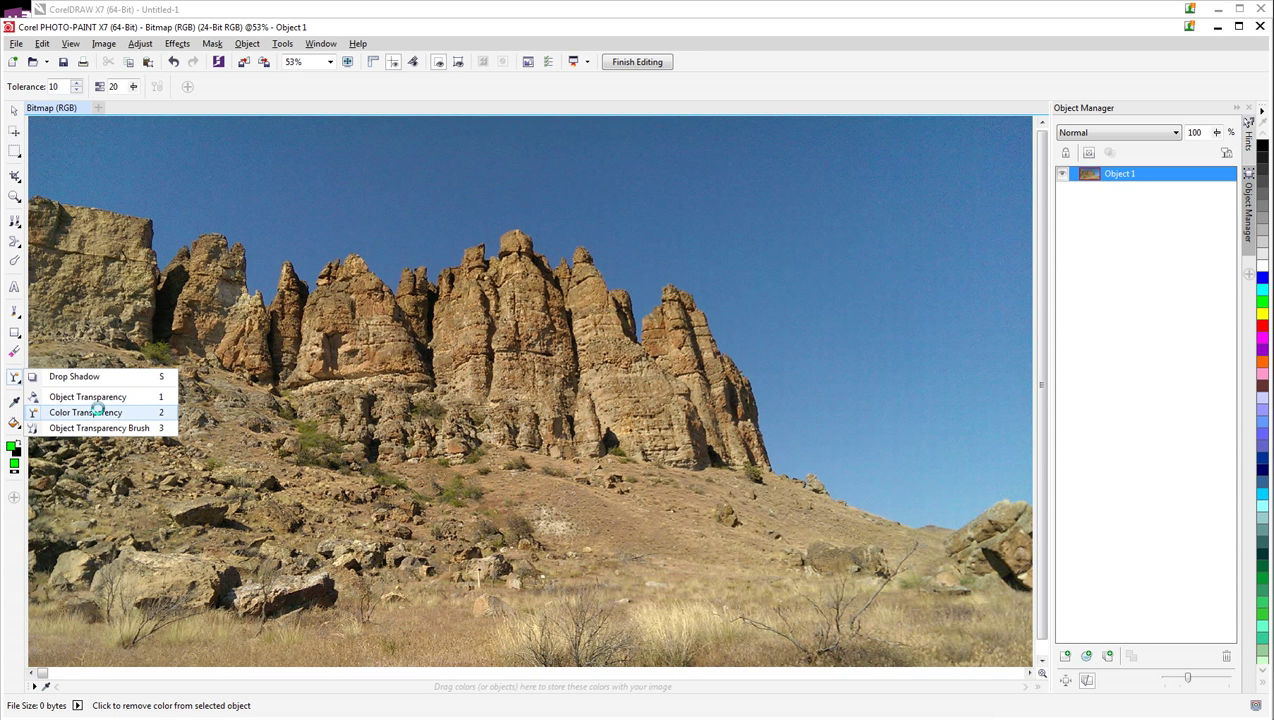
click(96, 412)
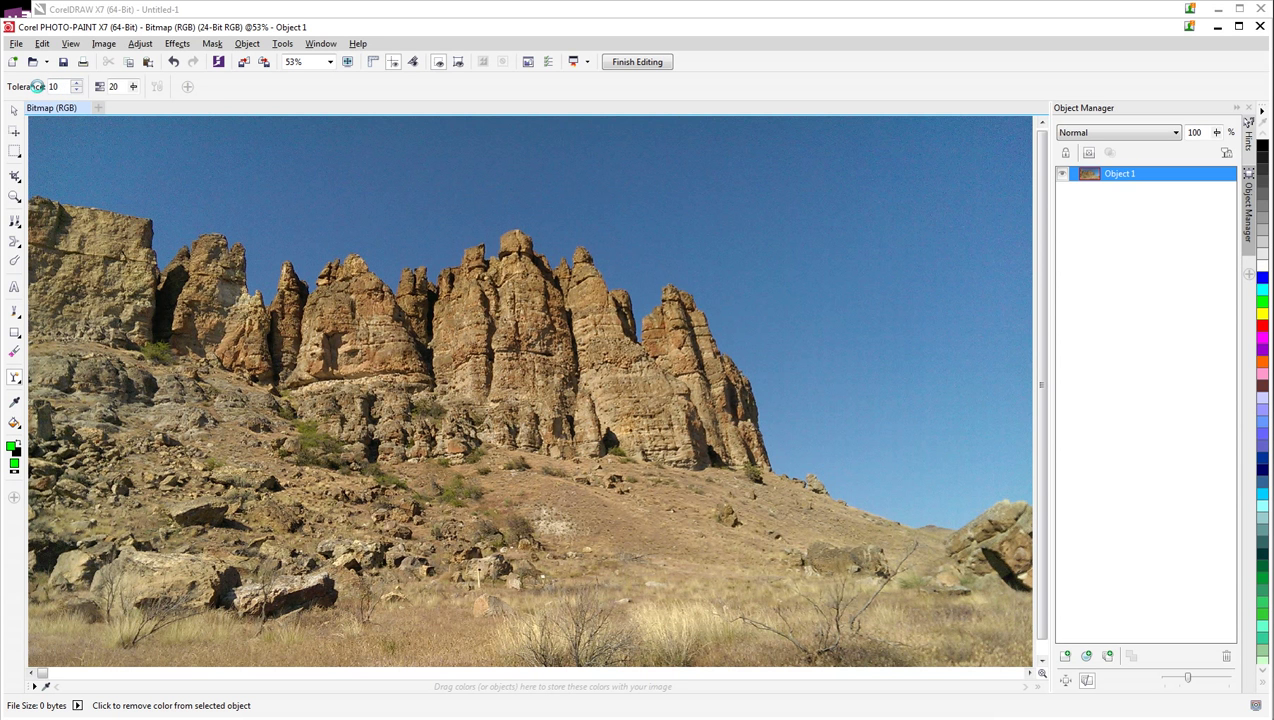
- Make the upper sky, lower sky band, diagonal streak and blue ridge fringe transparent
click(518, 156)
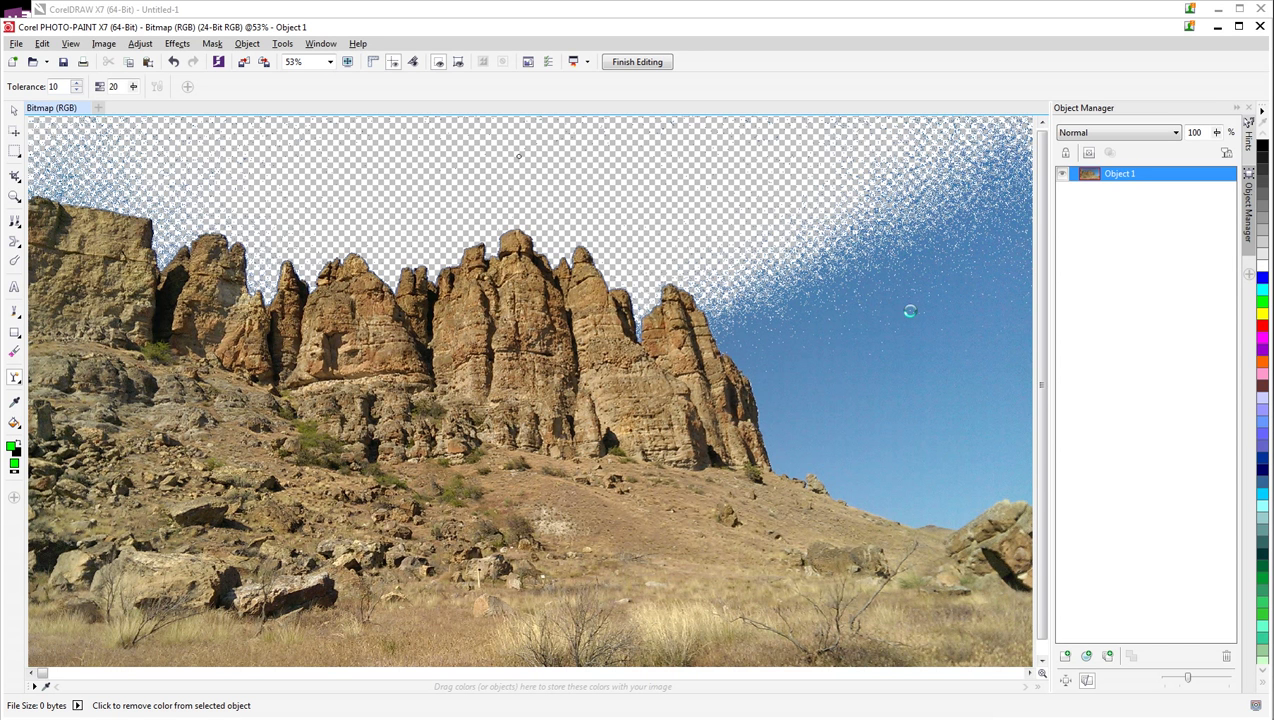
click(954, 430)
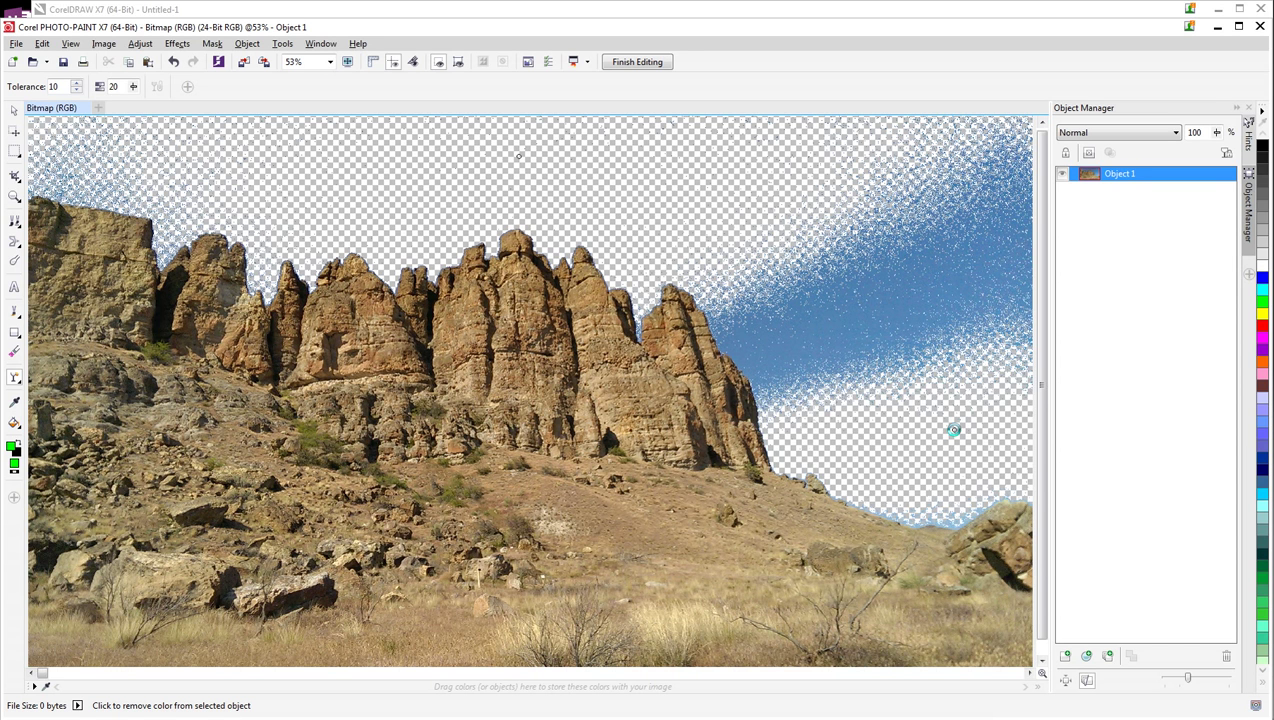
click(892, 305)
scroll(952, 523, up, 2)
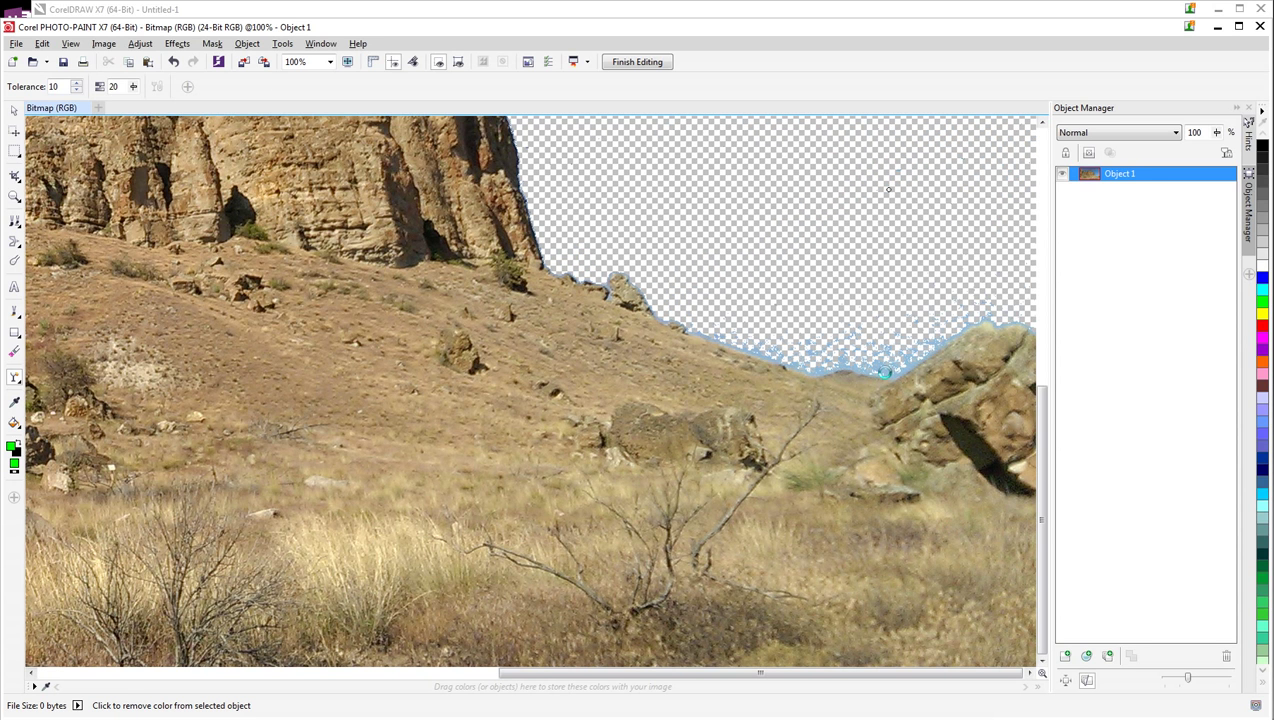
click(885, 368)
scroll(885, 310, down, 1)
scroll(885, 310, down, 2)
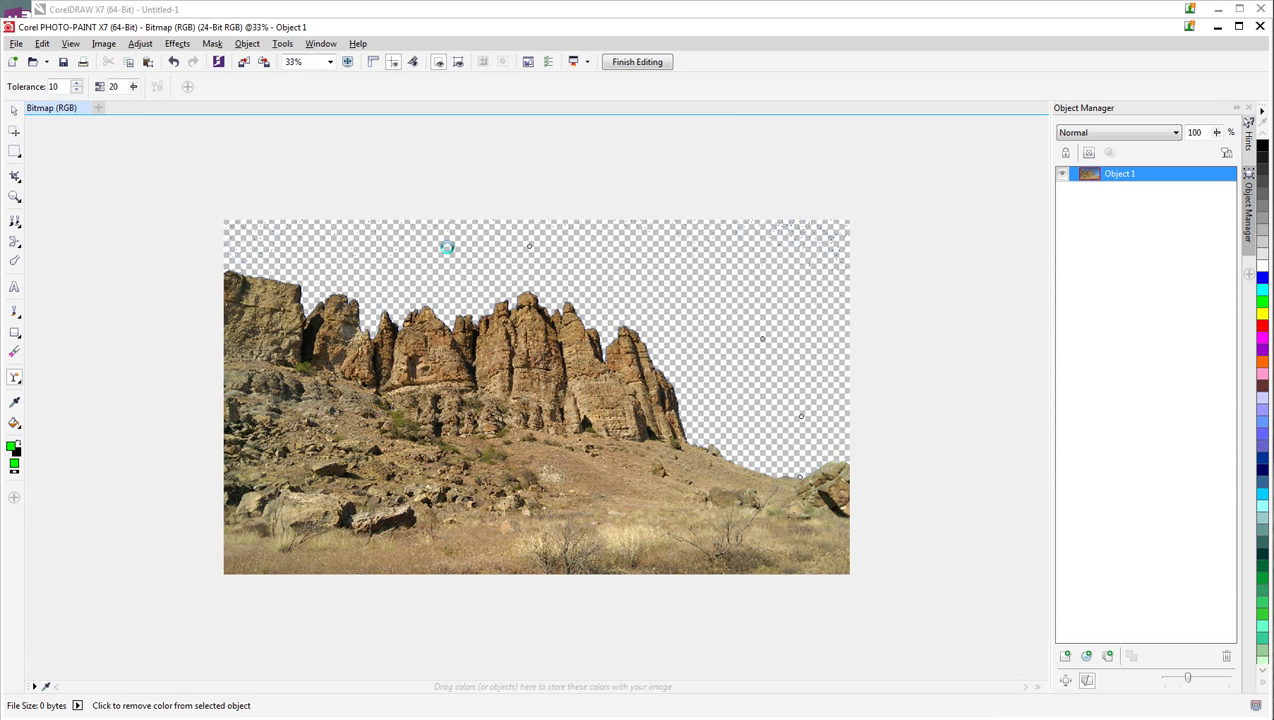
- Retry the sky removal at tolerance 30, then undo back to the original blue-sky Background
key(ctrl+z)
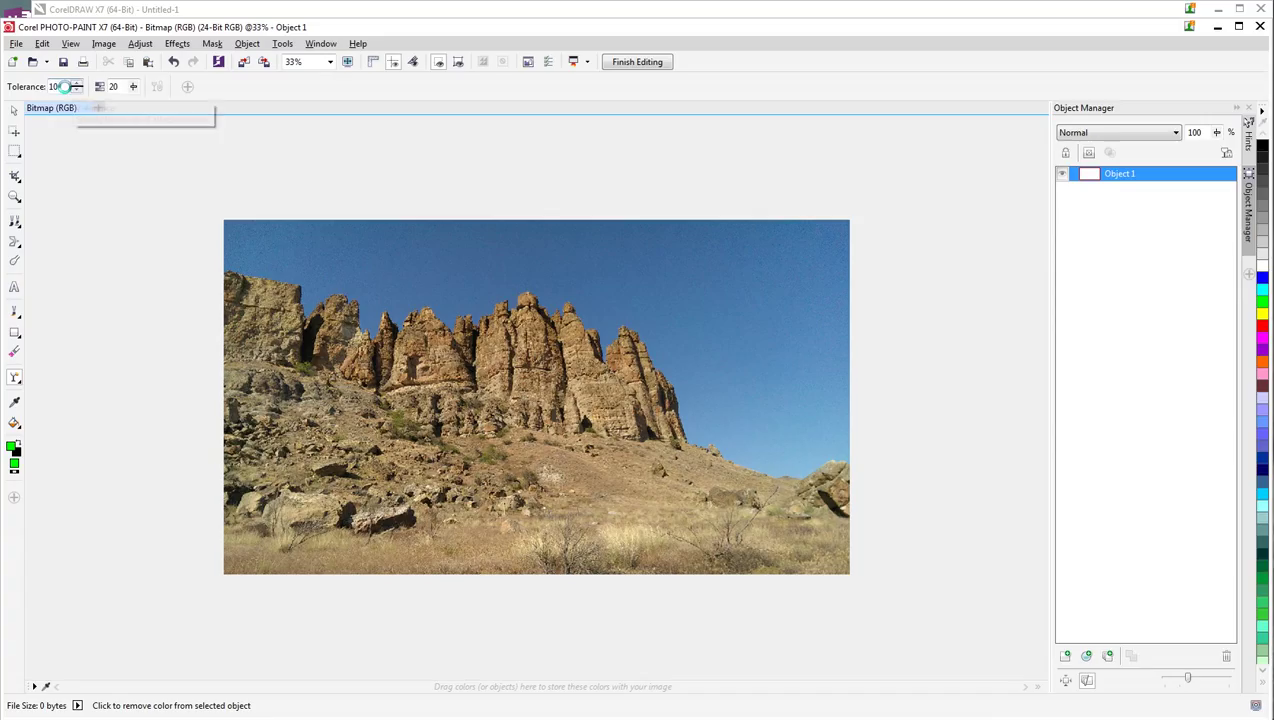
drag(63, 87, 42, 87)
text(30)
click(551, 247)
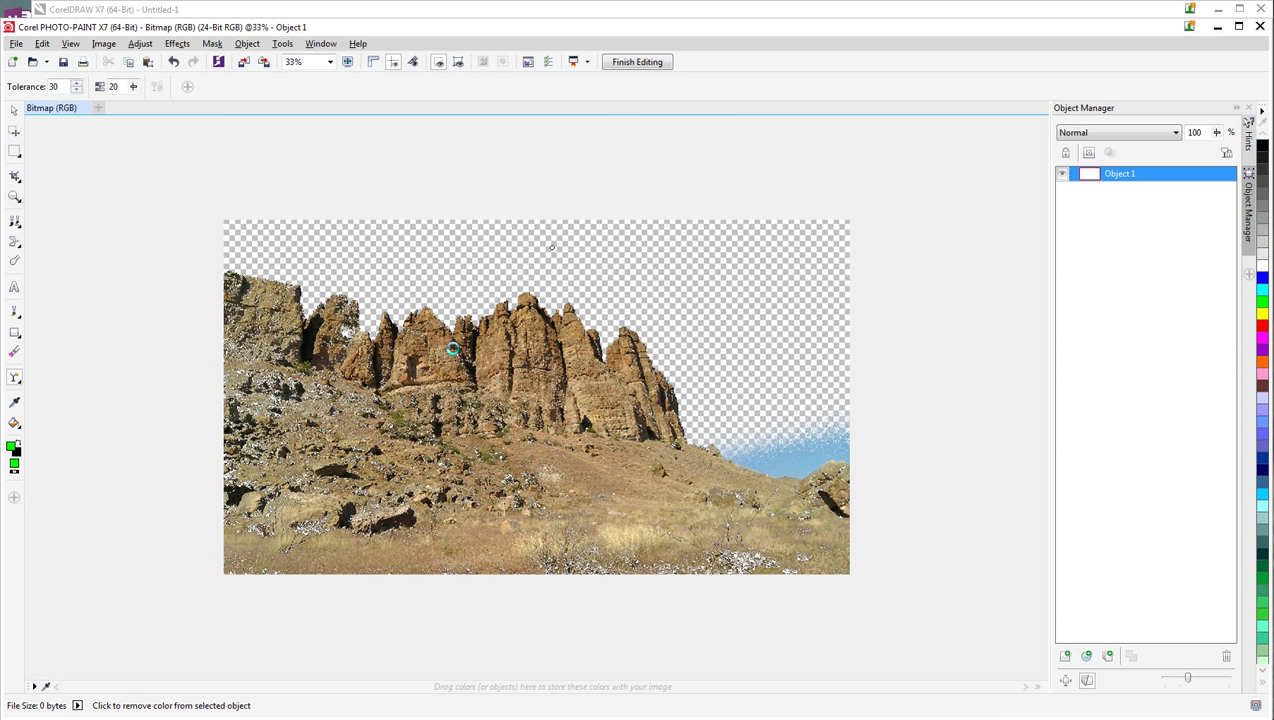
key(ctrl+z)
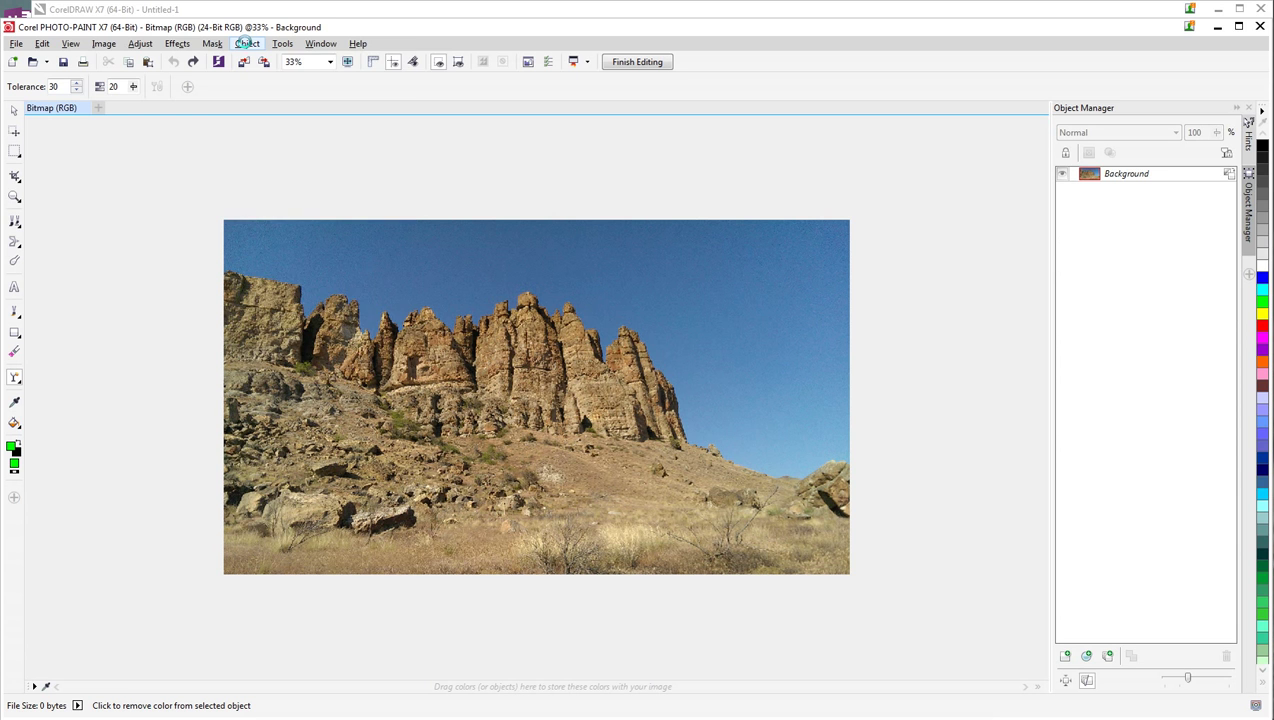
- Convert the cliff photo's Background into Object 1 again
click(247, 44)
mouse_move(260, 59)
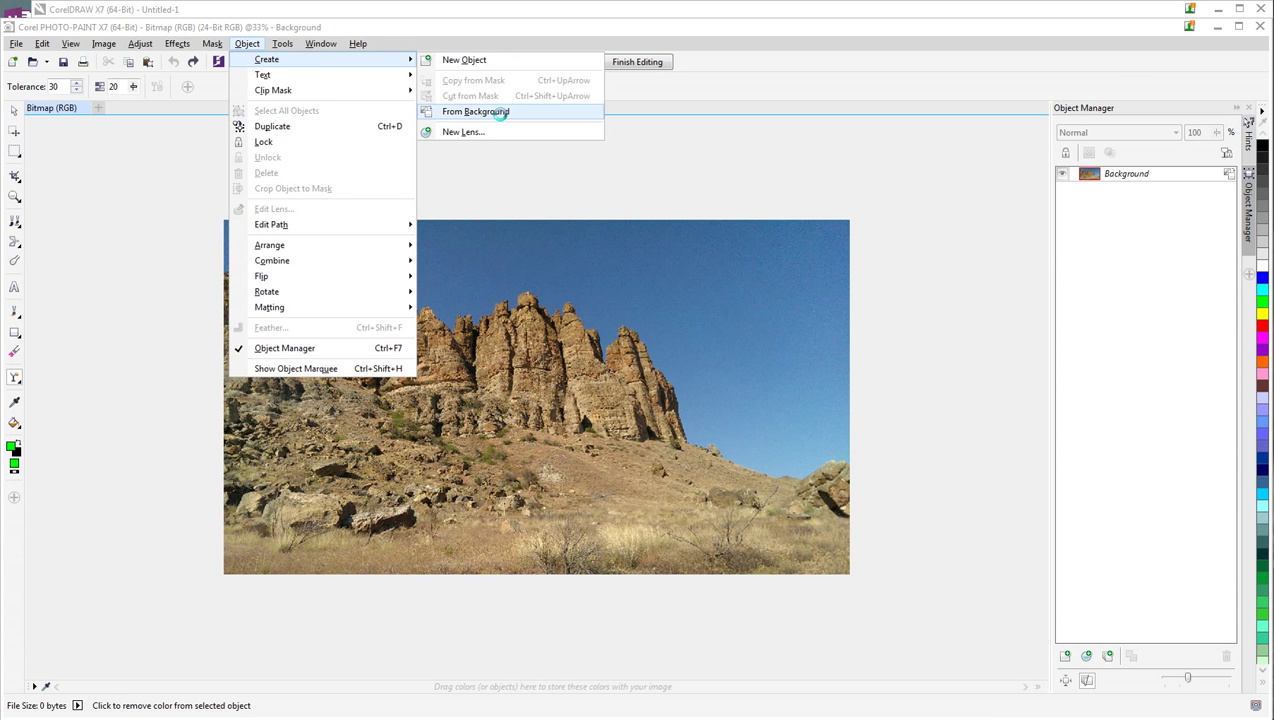
click(508, 113)
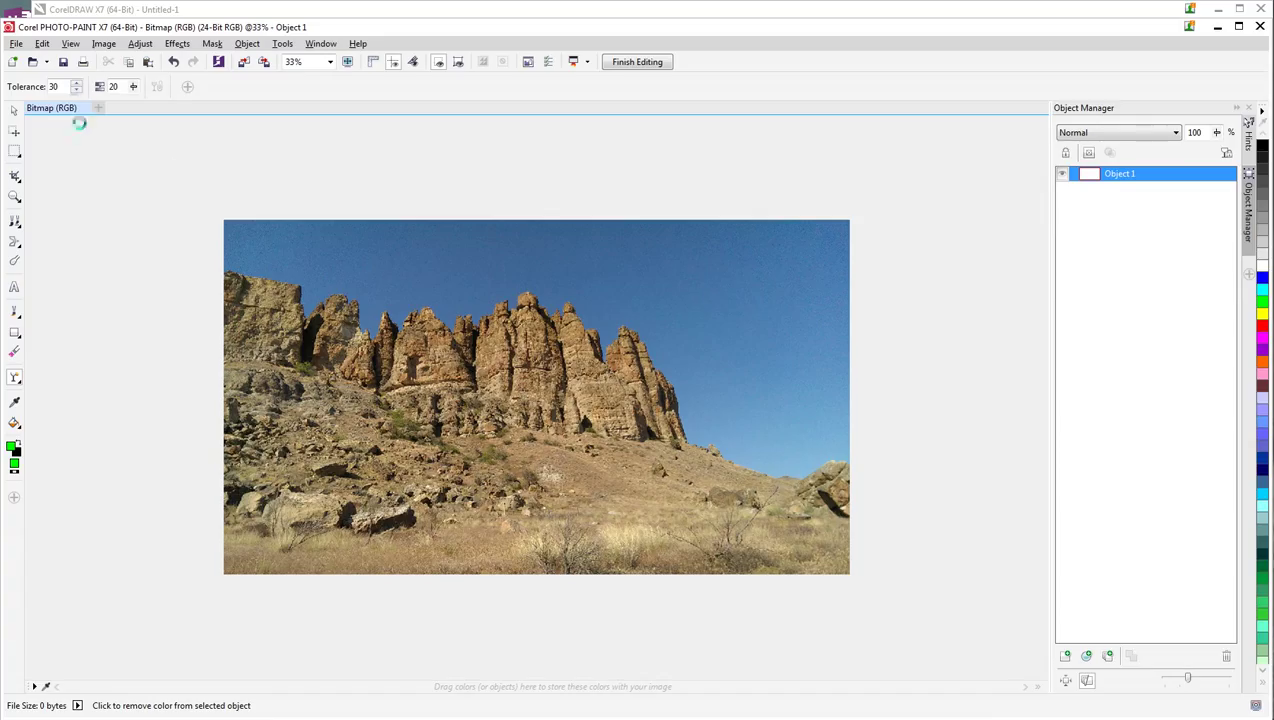
- Make the blue sky transparent with Color Transparency at a tolerance of 20
double_click(54, 87)
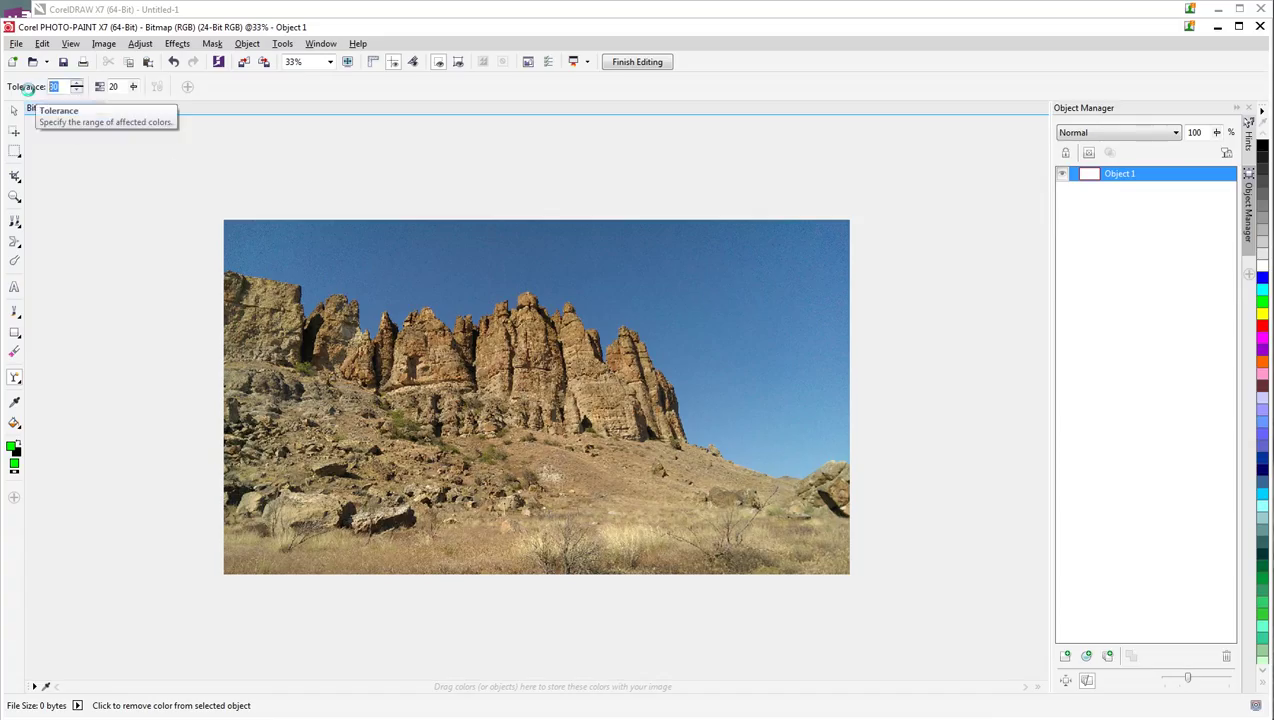
text(20)
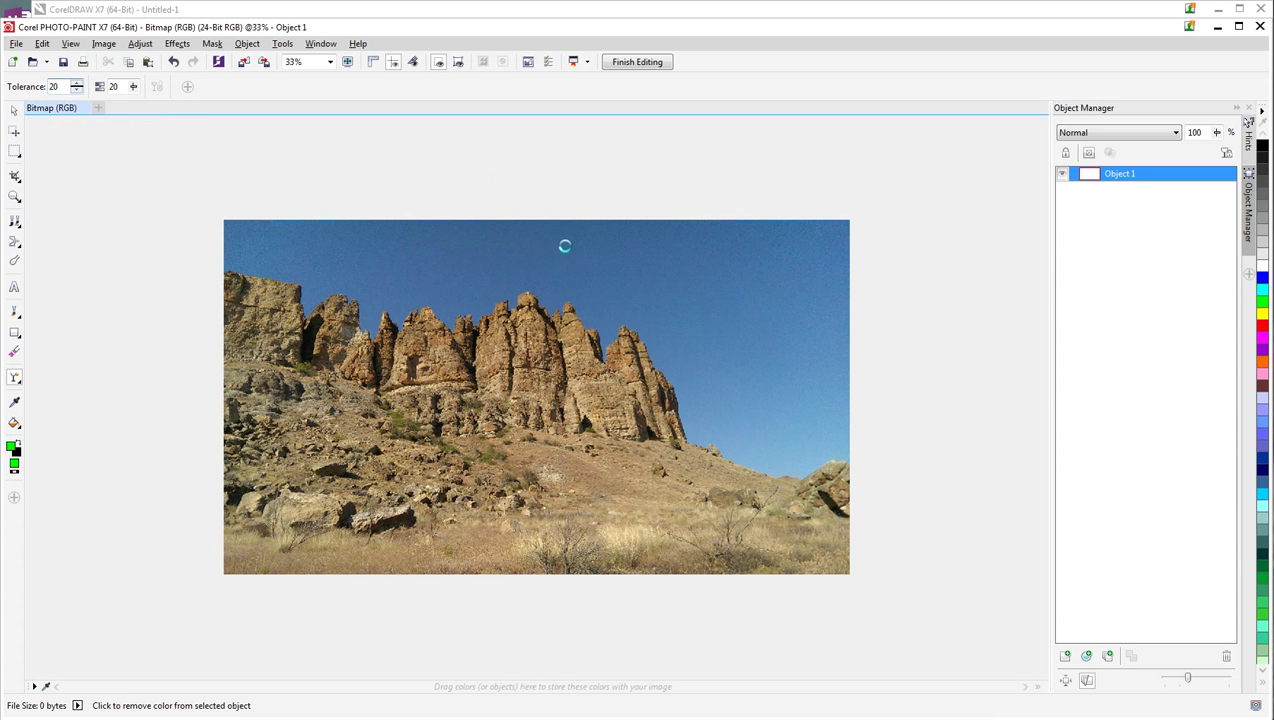
click(557, 244)
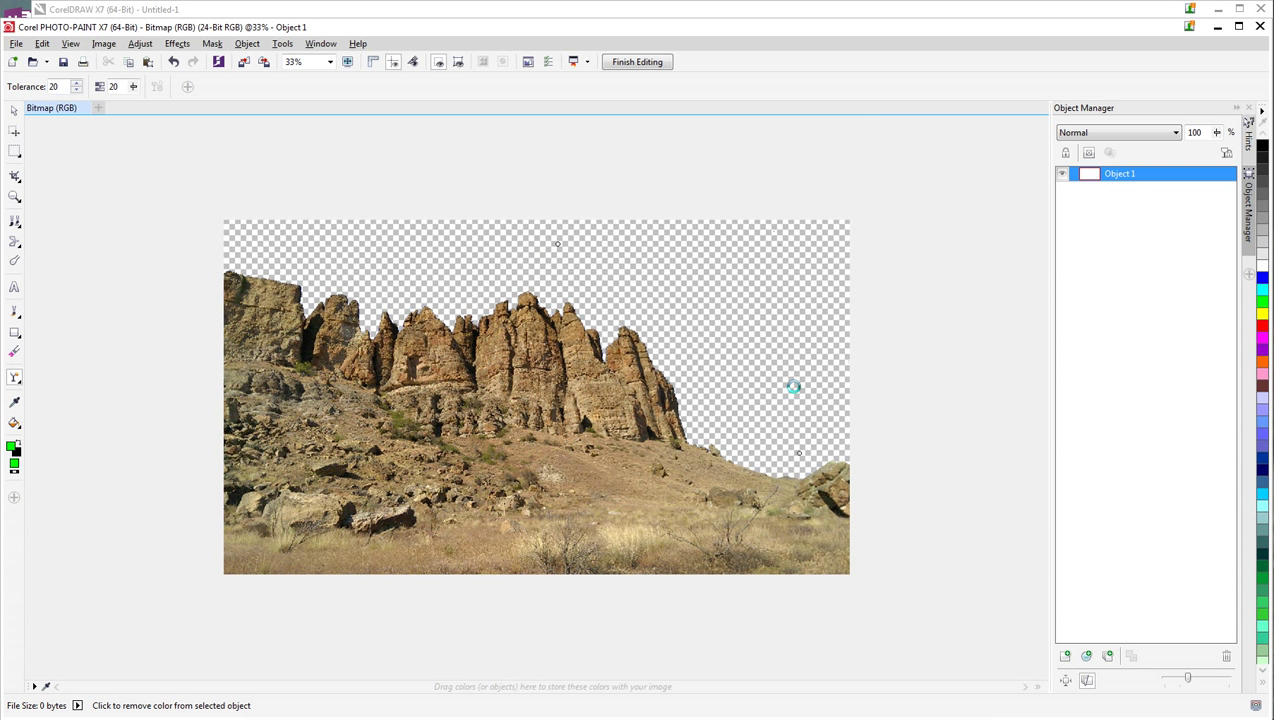
- Clear the leftover blue specks above the cliffs and inspect the edges at 300% zoom
scroll(665, 390, up, 2)
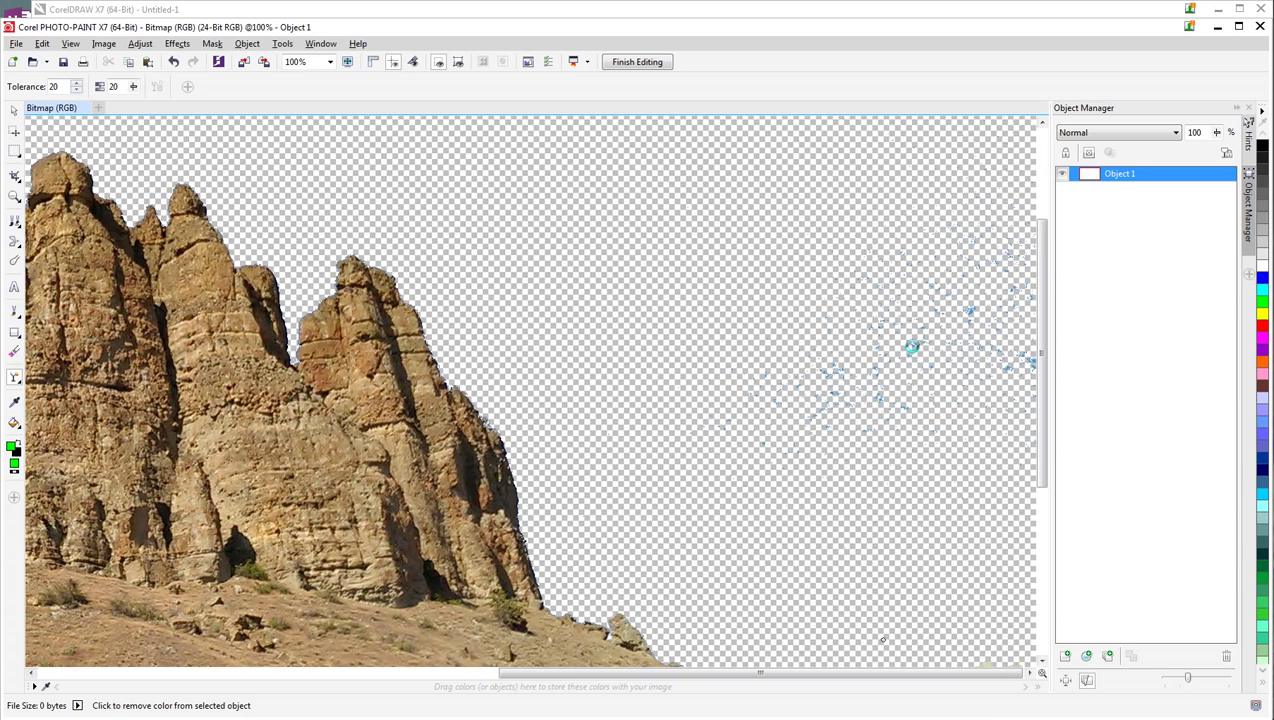
scroll(912, 347, up, 1)
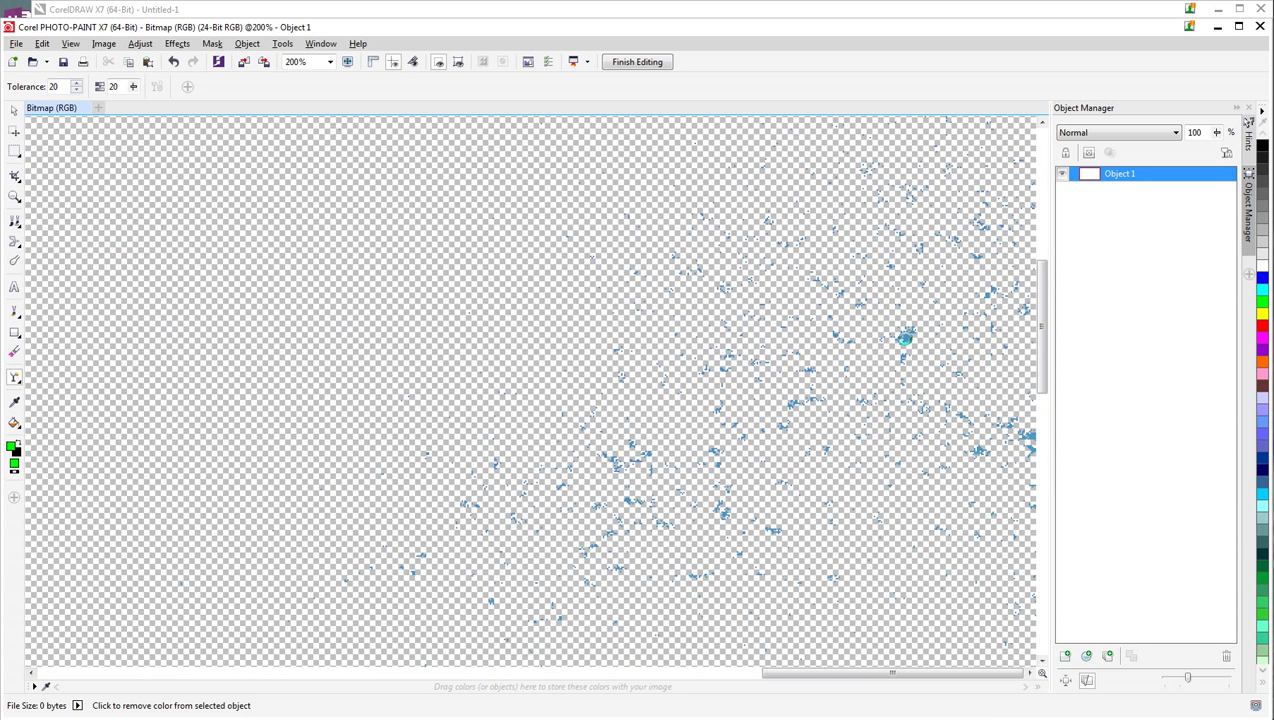
click(904, 338)
scroll(904, 338, down, 2)
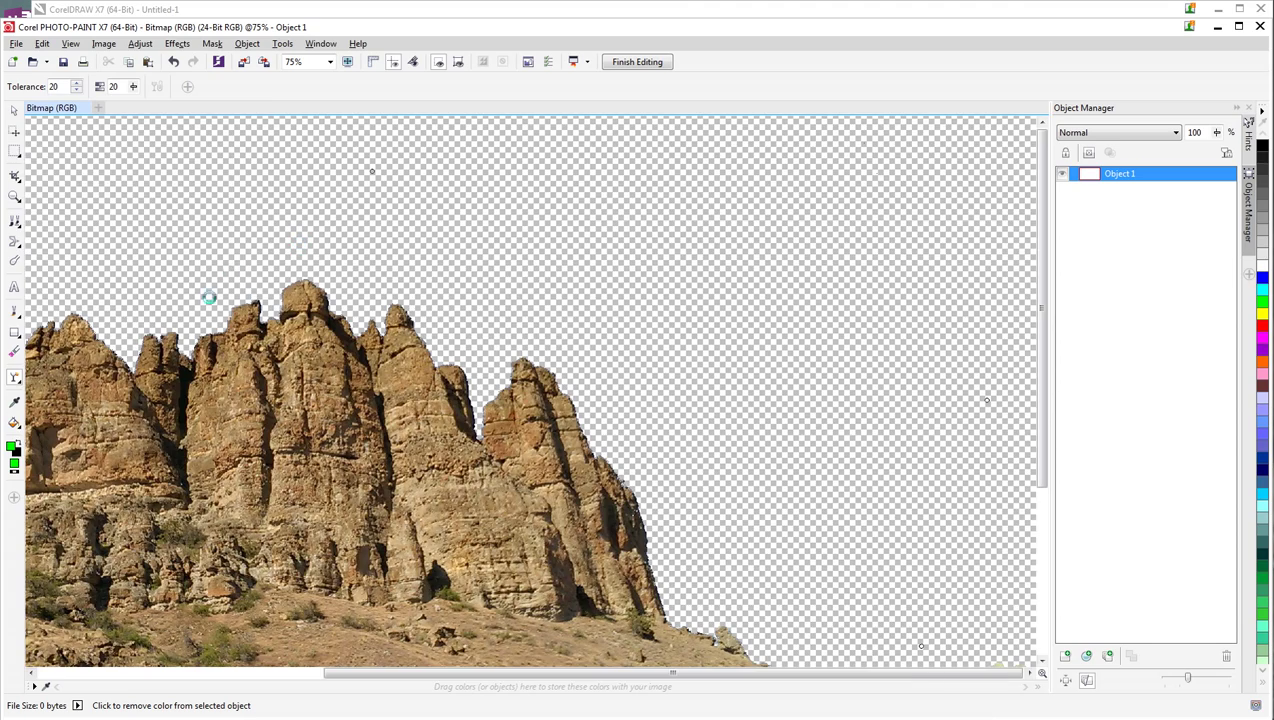
scroll(508, 292, down, 1)
scroll(413, 279, up, 3)
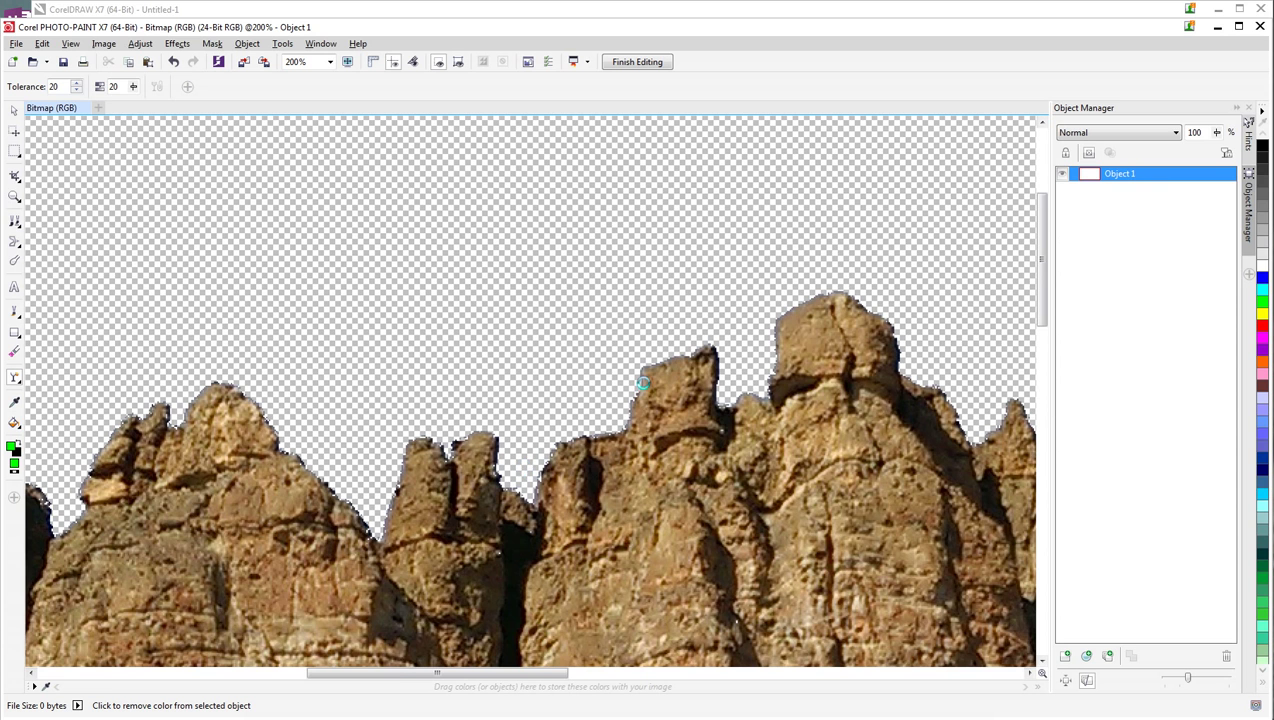
scroll(745, 351, up, 1)
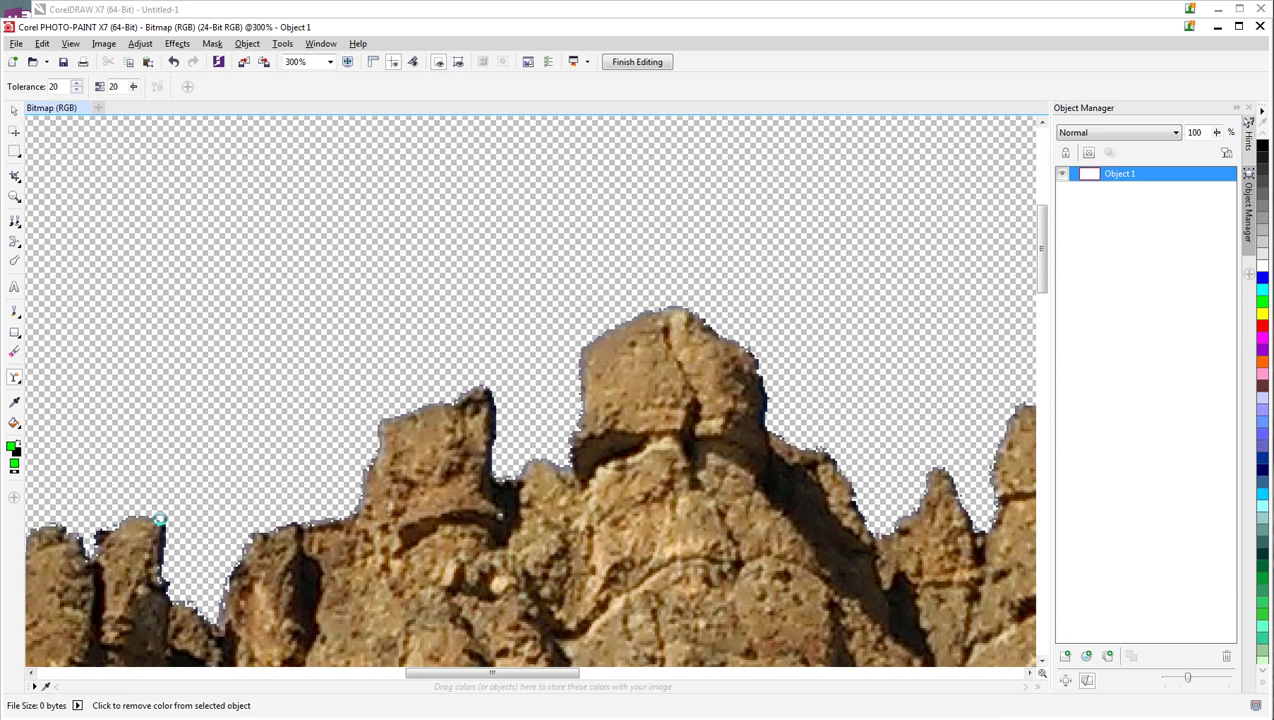
- Erase leftover sky pixels above the rock peak with an 88-size eraser, then fit the image
click(14, 352)
mouse_move(535, 273)
mouse_down()
mouse_move(563, 421)
mouse_move(537, 275)
mouse_up()
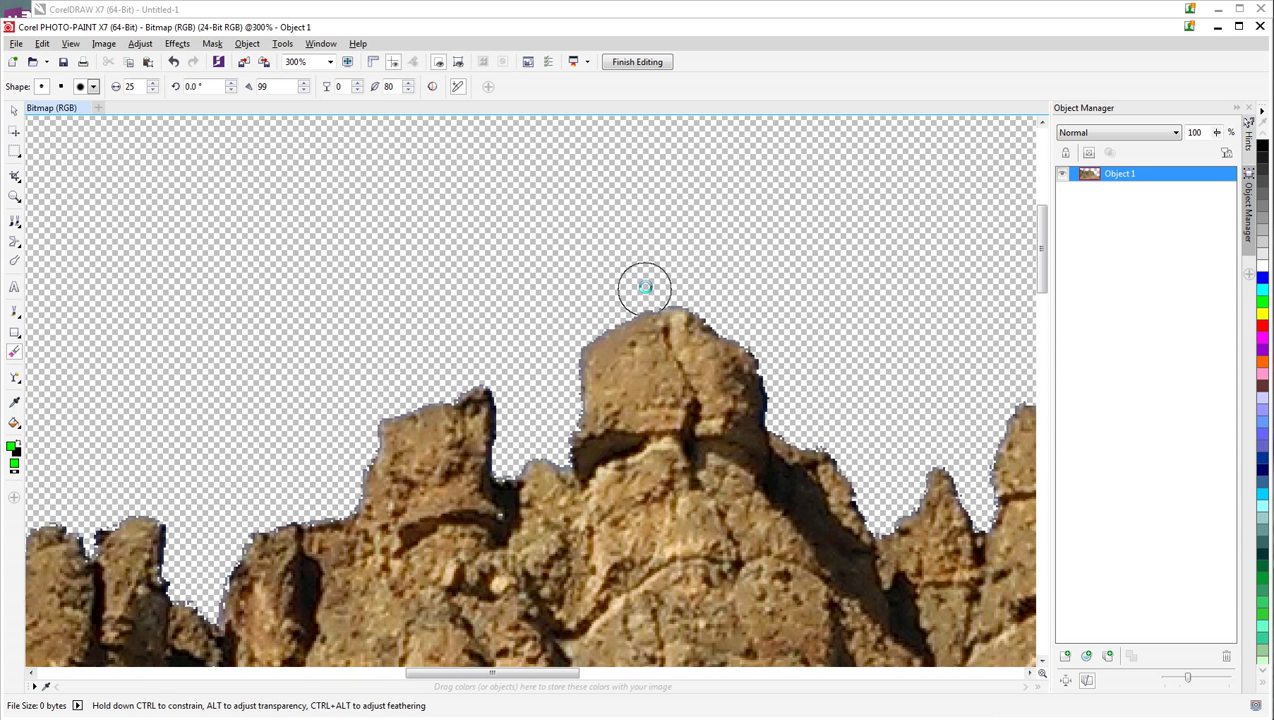
mouse_move(645, 288)
mouse_down()
mouse_move(560, 341)
mouse_move(555, 418)
mouse_up()
key(F4)
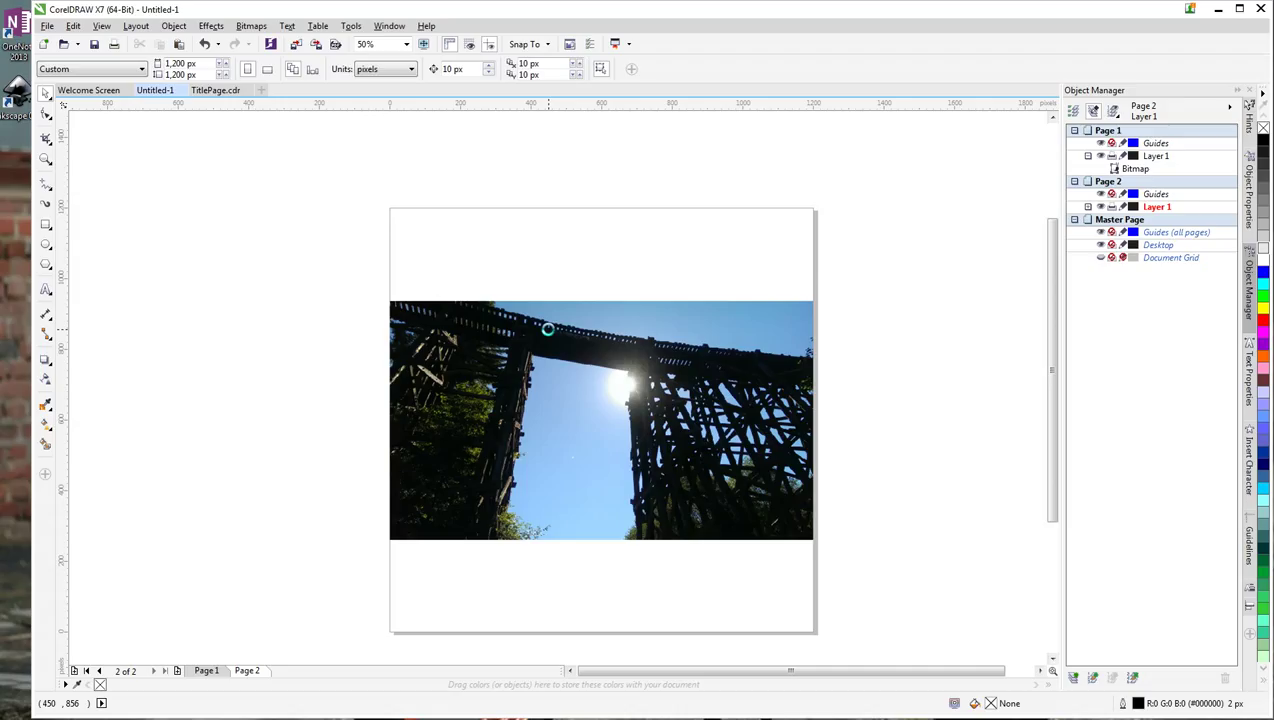
- Select the trestle-bridge photo on page 2
click(548, 329)
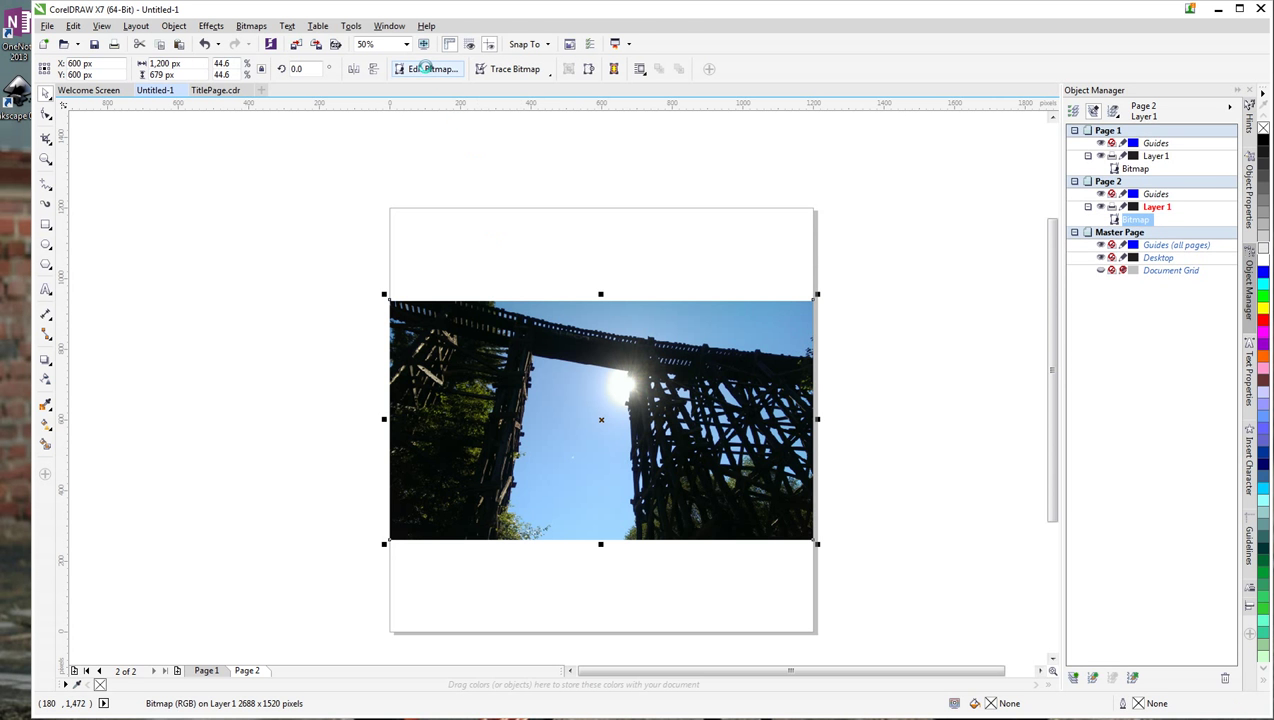
- Open the bridge photo in PHOTO-PAINT, convert it to Object 1, and pick Color Transparency
click(428, 69)
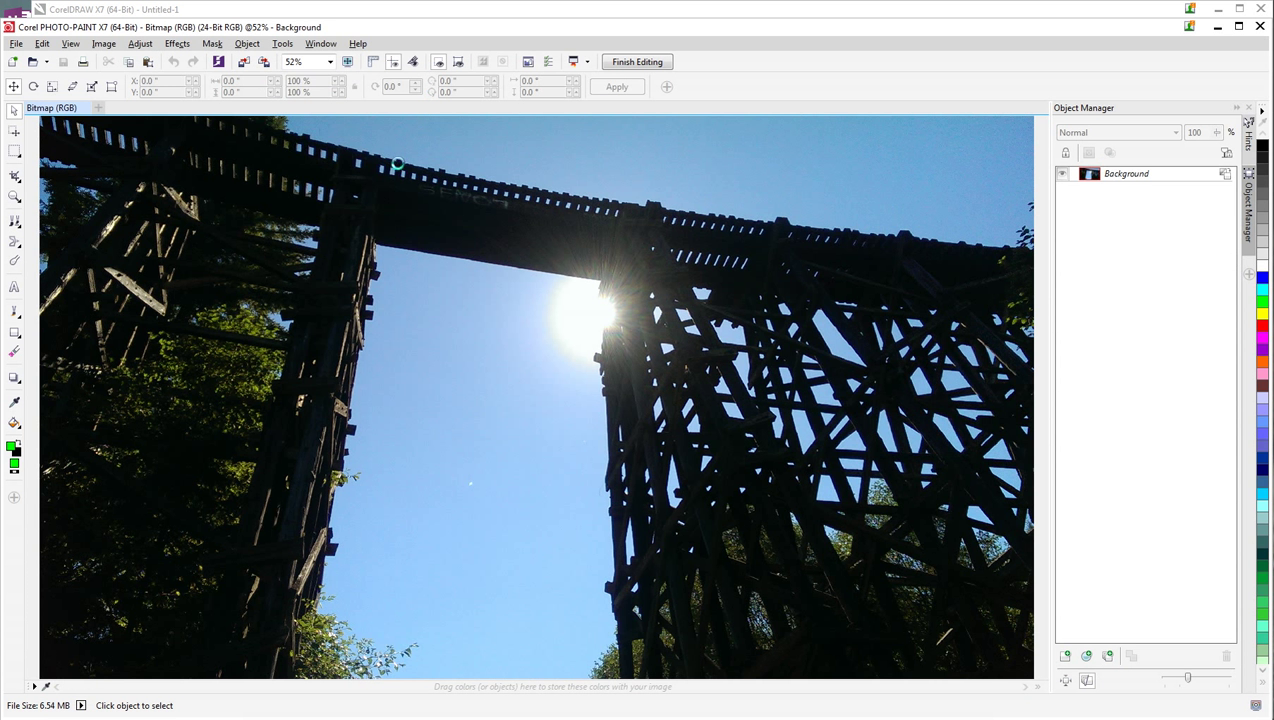
click(247, 44)
mouse_move(265, 60)
click(488, 112)
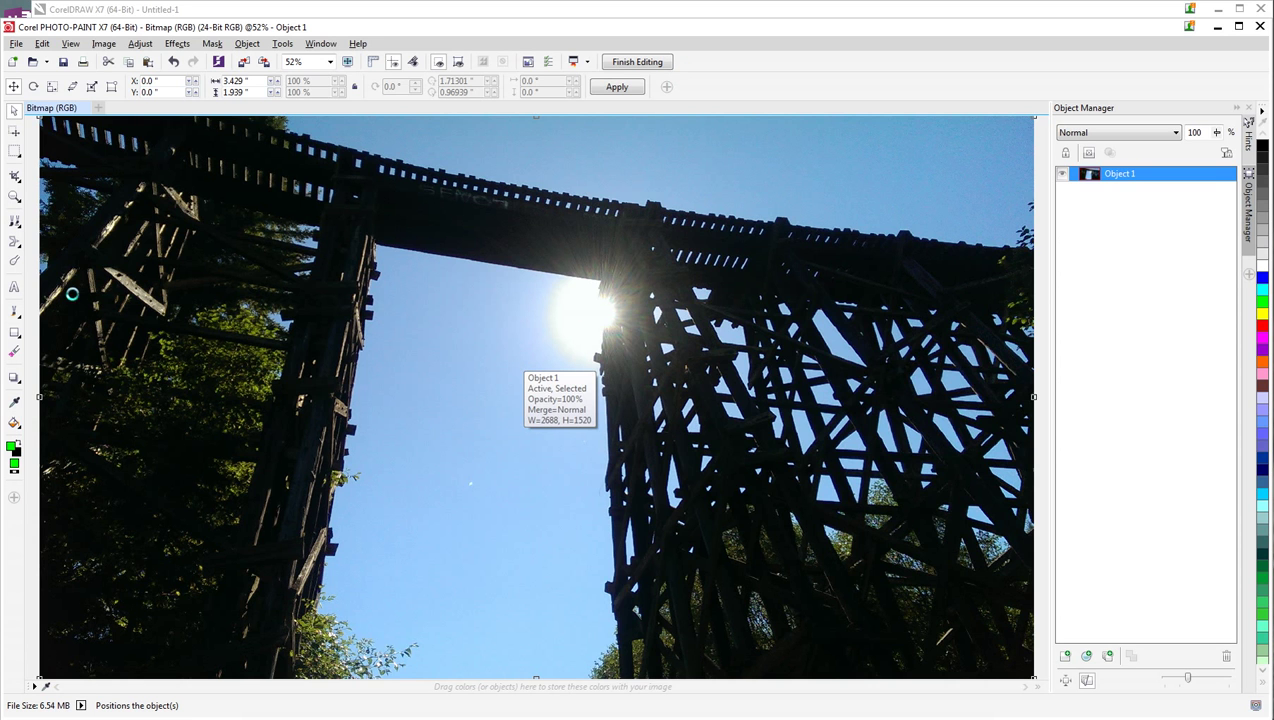
click(14, 378)
click(57, 412)
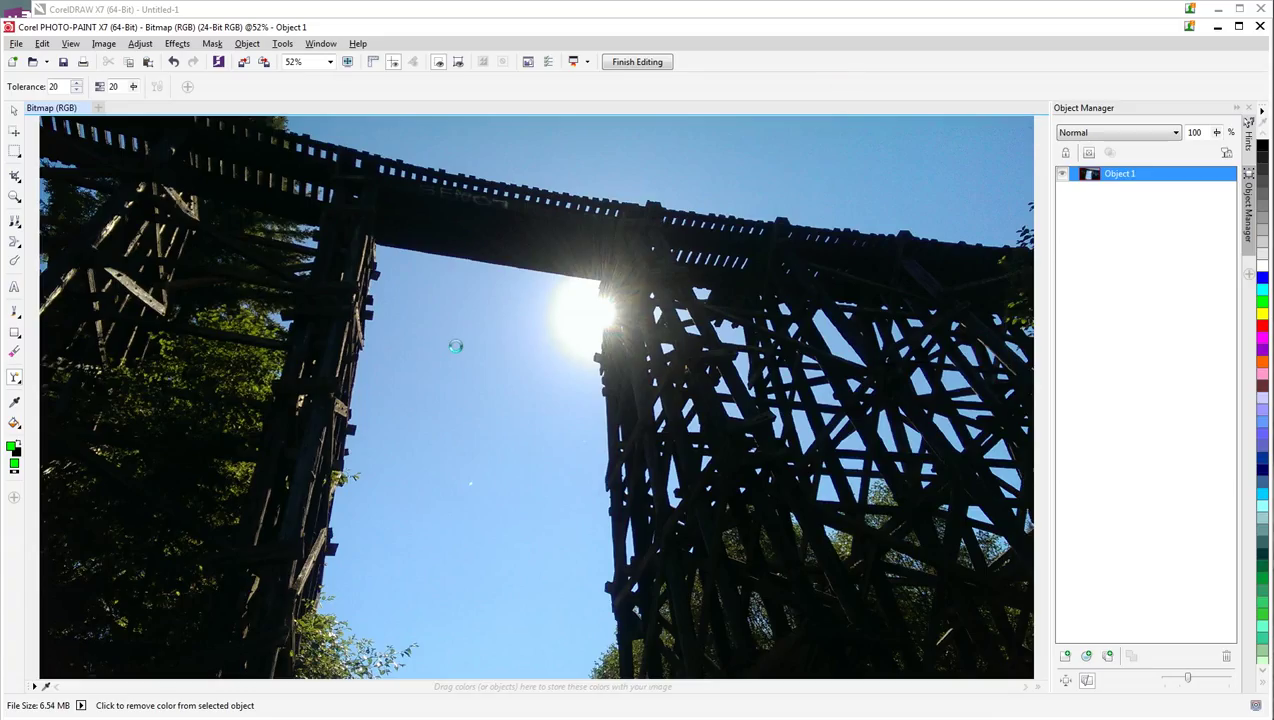
- Make the bridge photo's blue sky transparent, including around the sun, and zoom in on the leaves
click(808, 262)
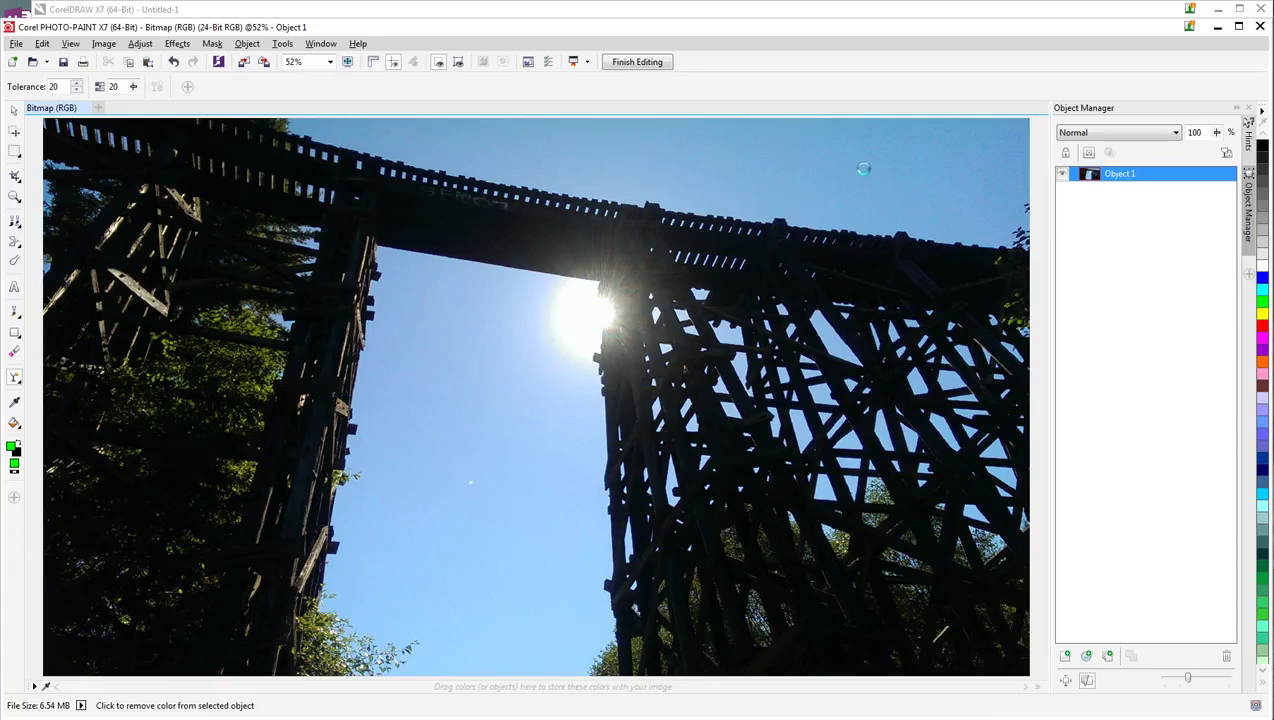
click(863, 169)
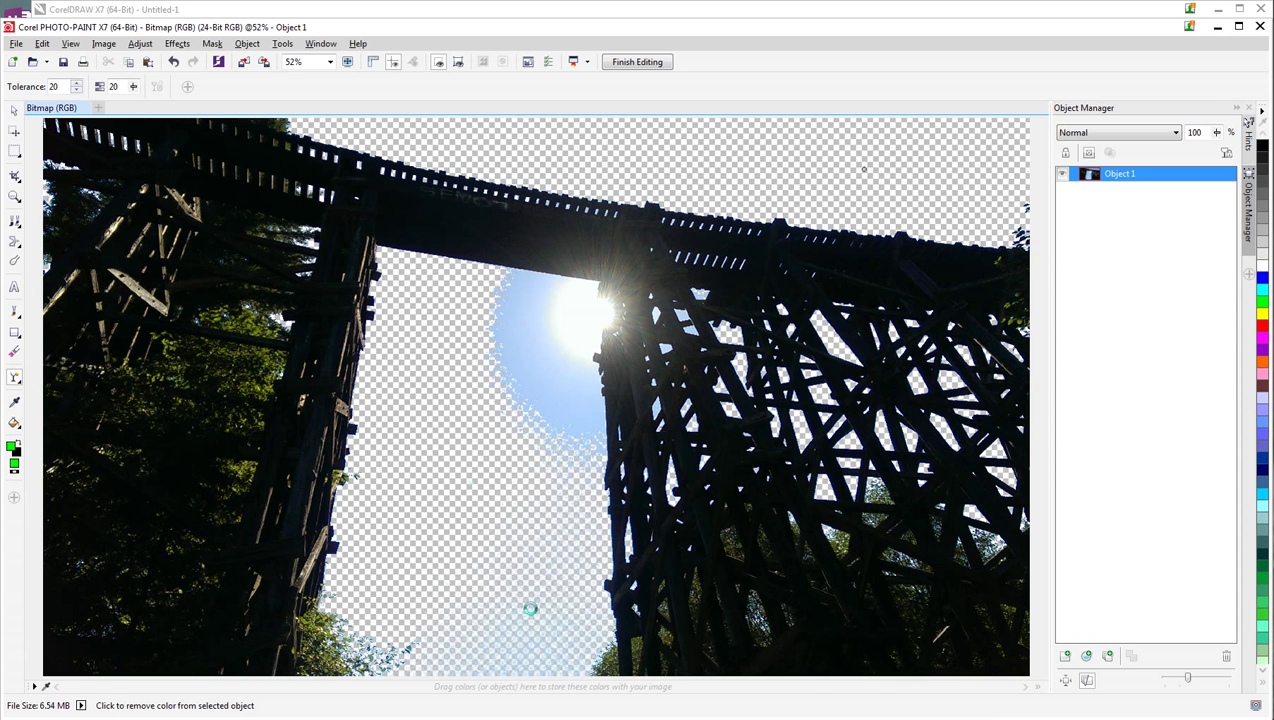
click(520, 380)
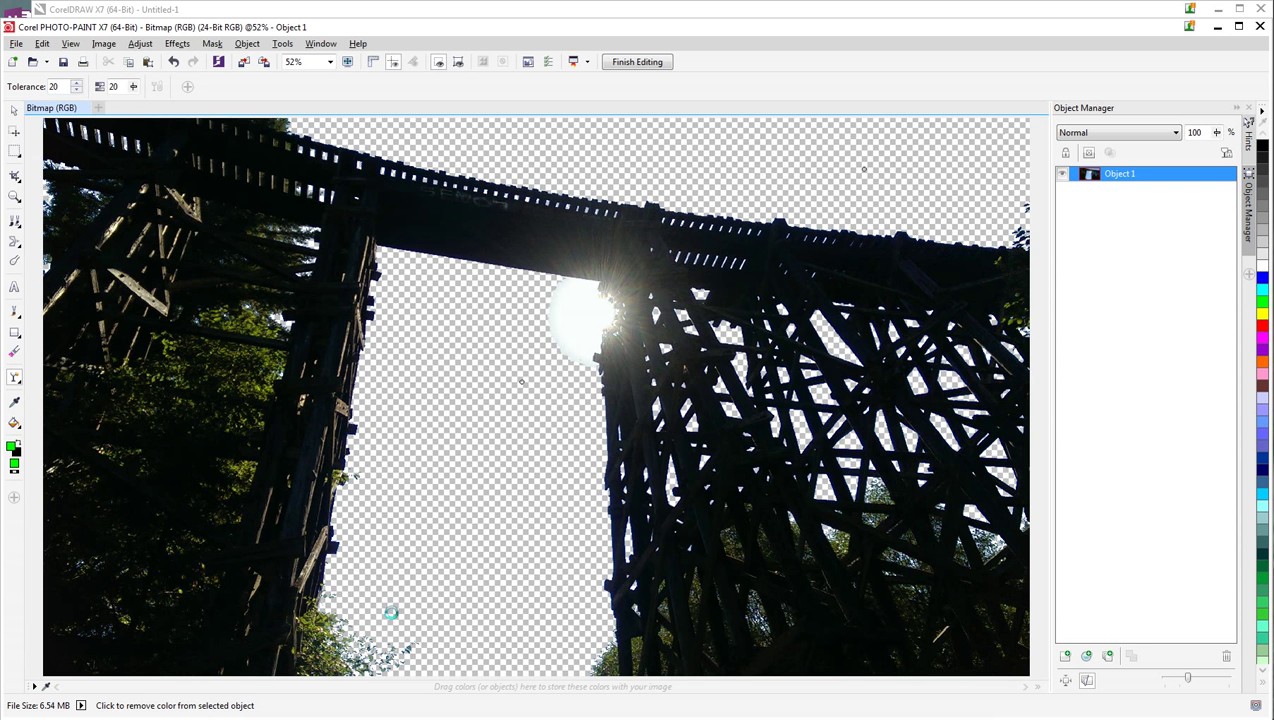
scroll(395, 657, up, 2)
scroll(561, 632, up, 2)
scroll(561, 632, up, 2)
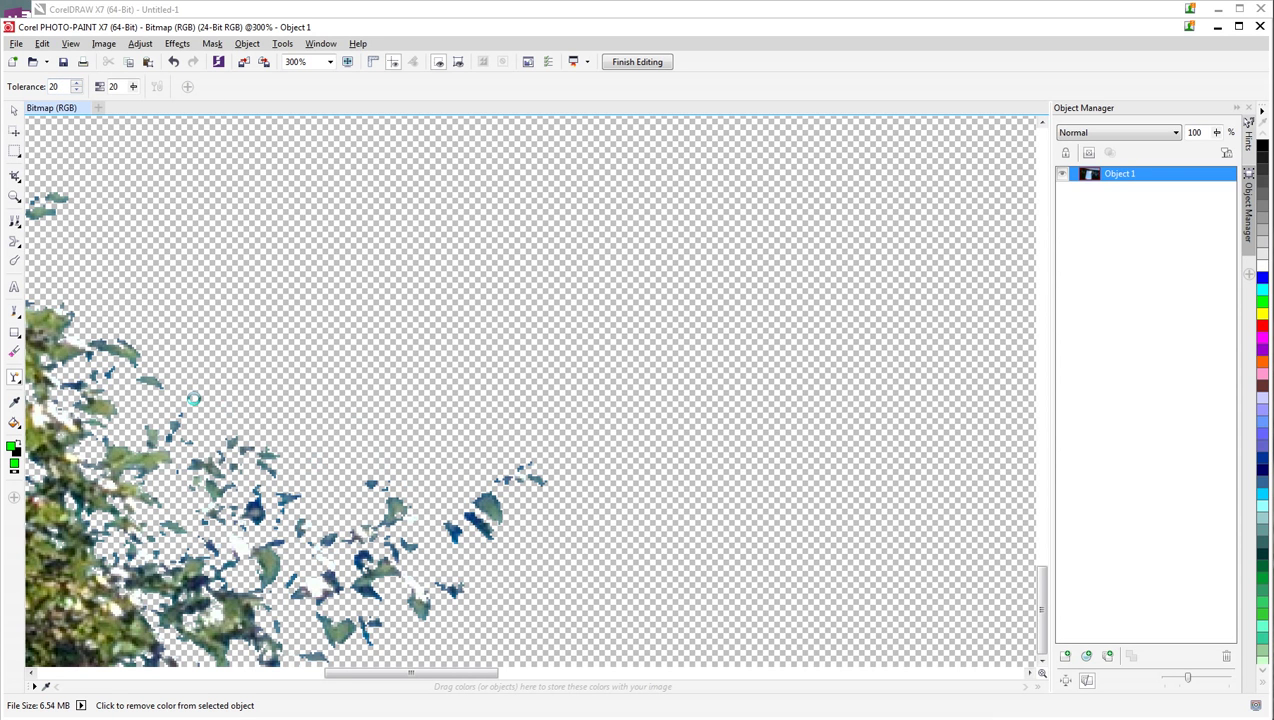
- Scroll down through the image view
scroll(651, 460, down, 3)
scroll(651, 460, down, 1)
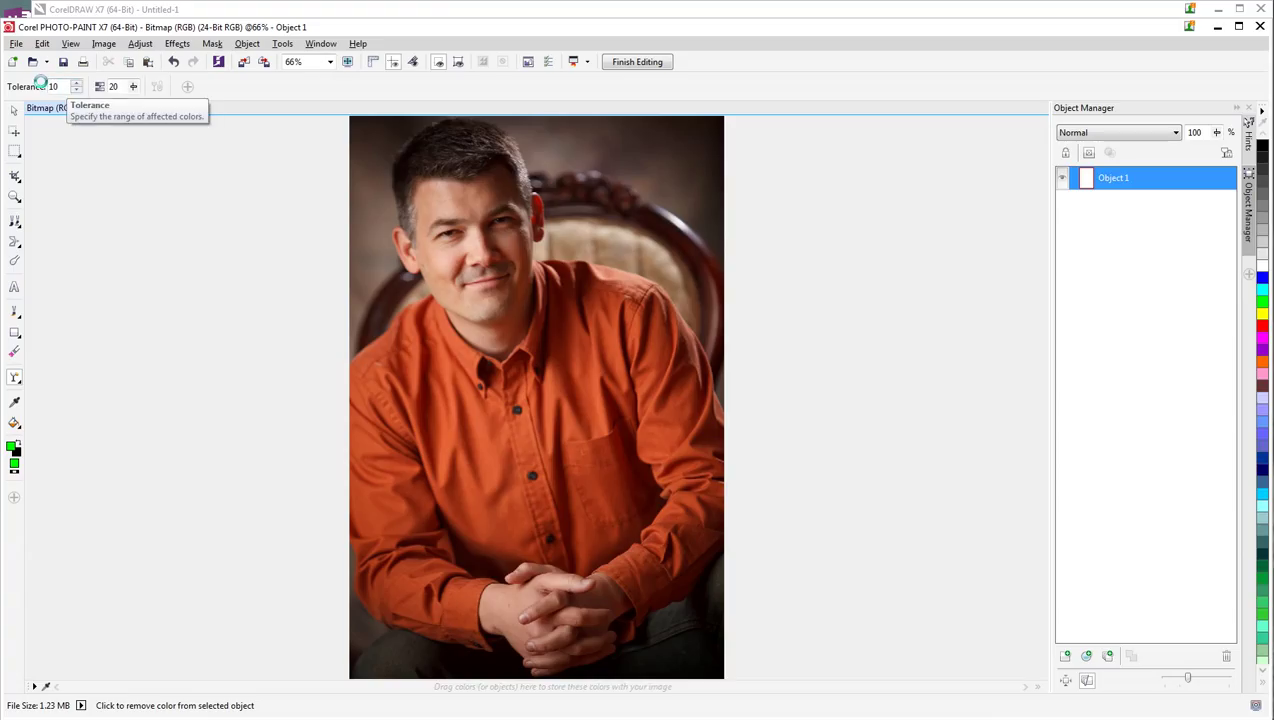
- Test clearing the brown background at tolerance 10, undo it, and recreate the object from the background
click(652, 140)
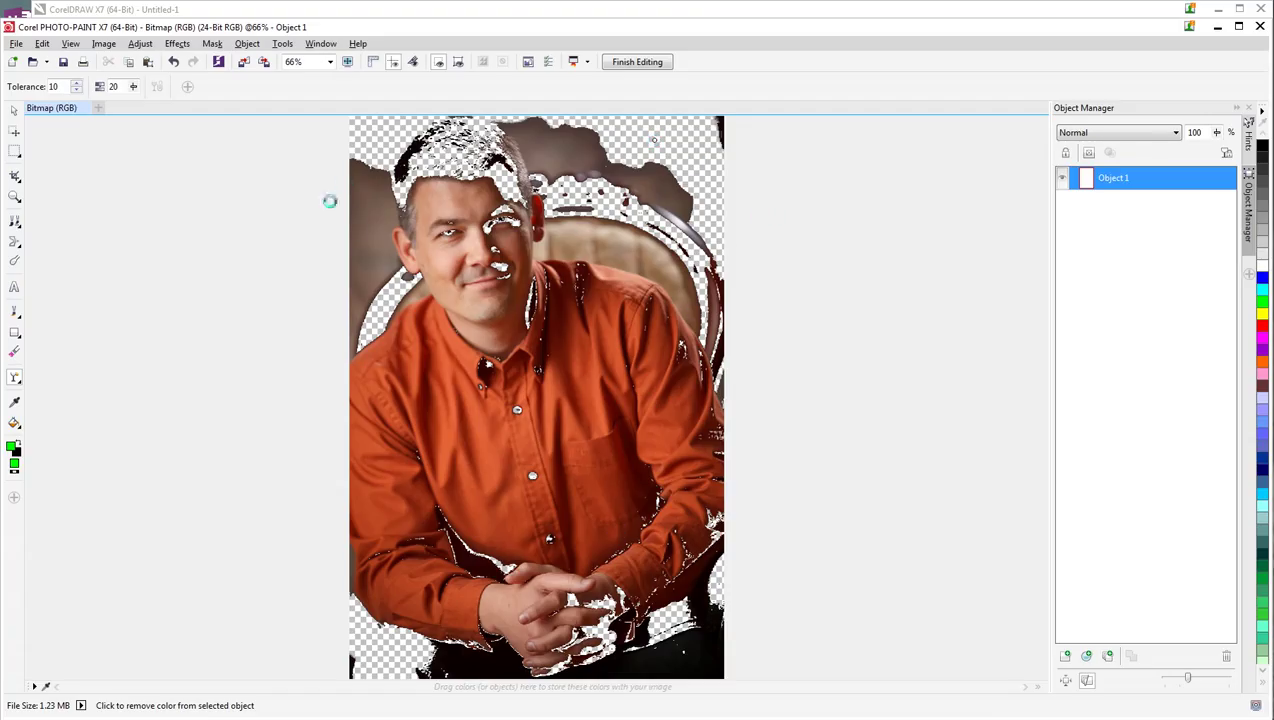
key(ctrl+z)
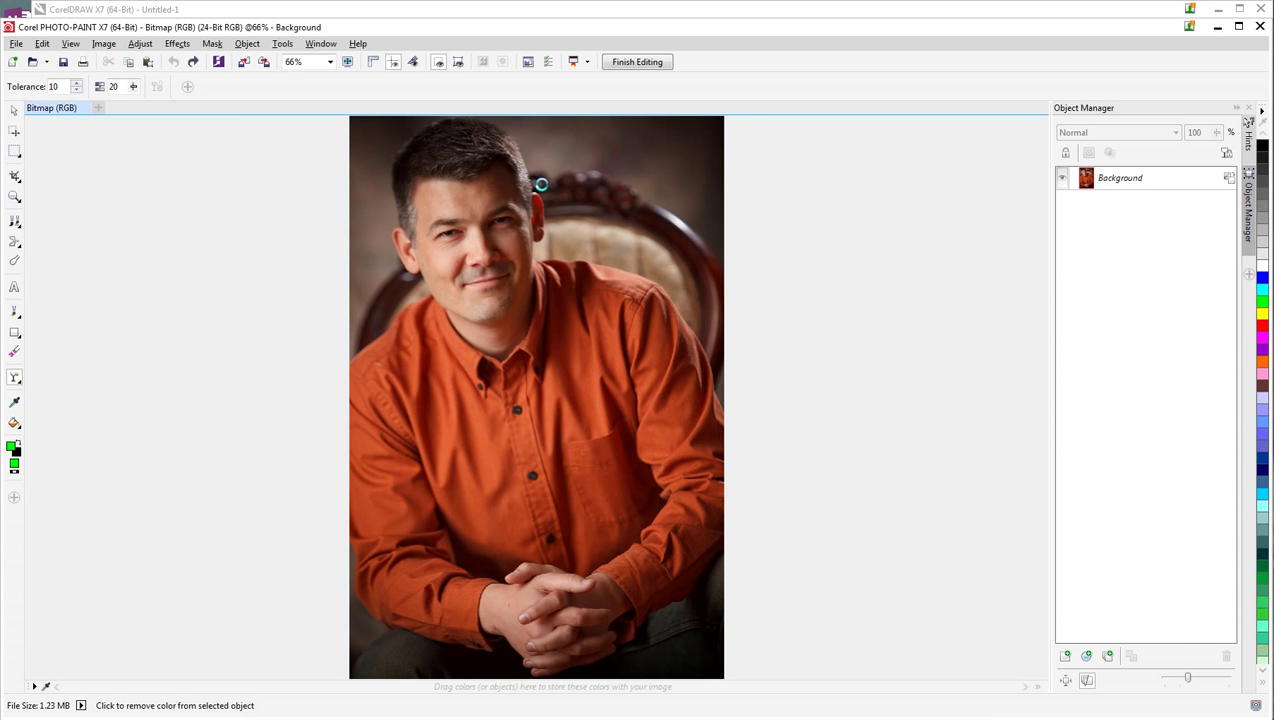
click(247, 44)
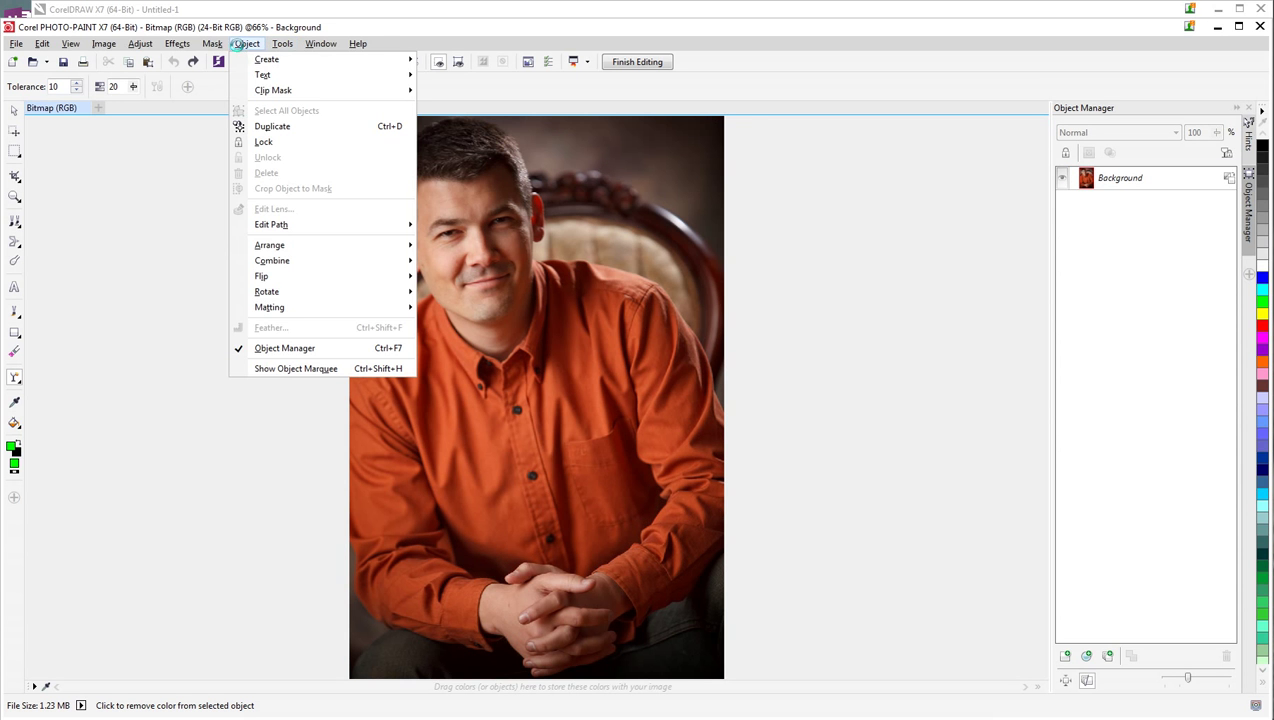
mouse_move(408, 62)
click(440, 111)
- At tolerance 2, clear background above the shoulder and head, then undo to restore the photo
drag(74, 86, 22, 86)
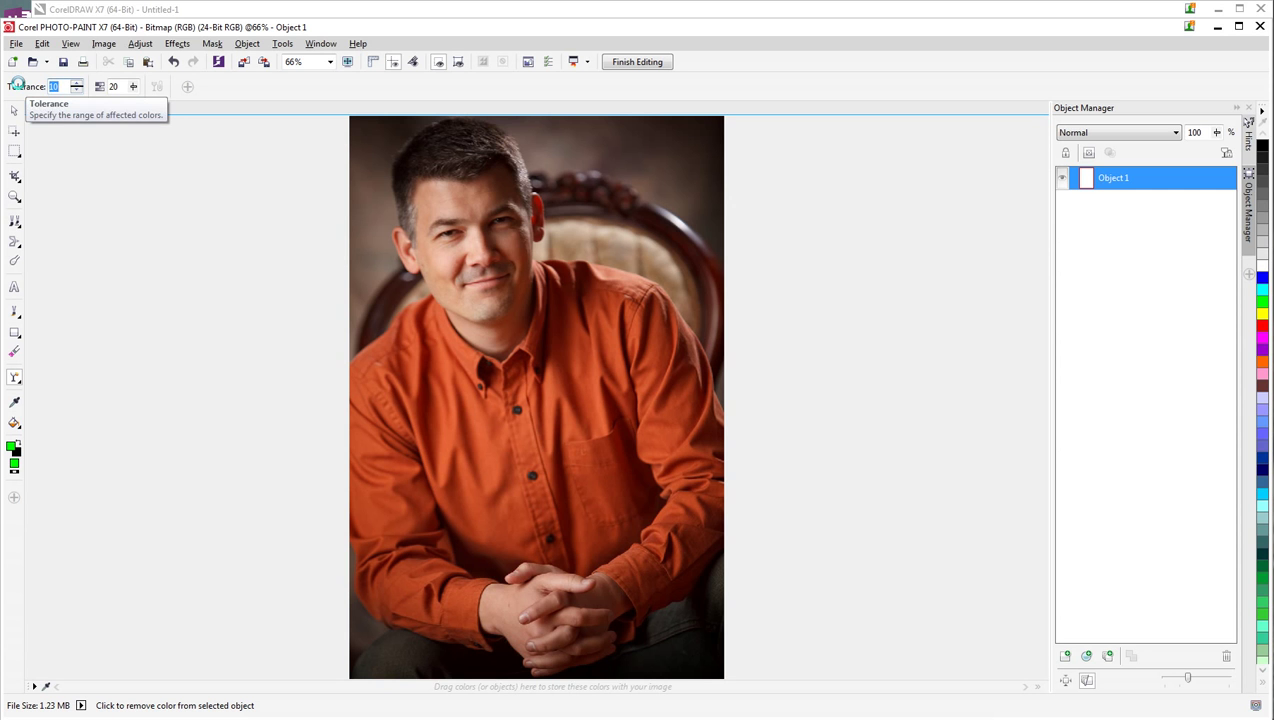
text(2)
click(657, 143)
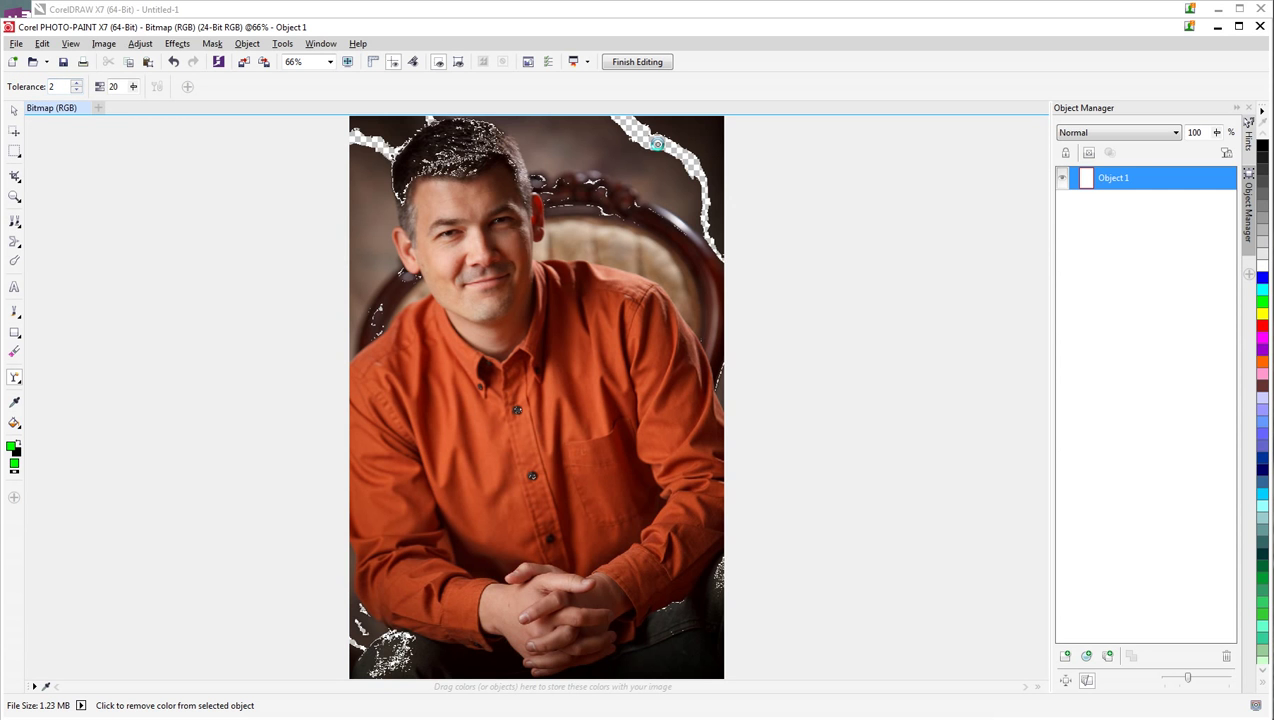
click(553, 142)
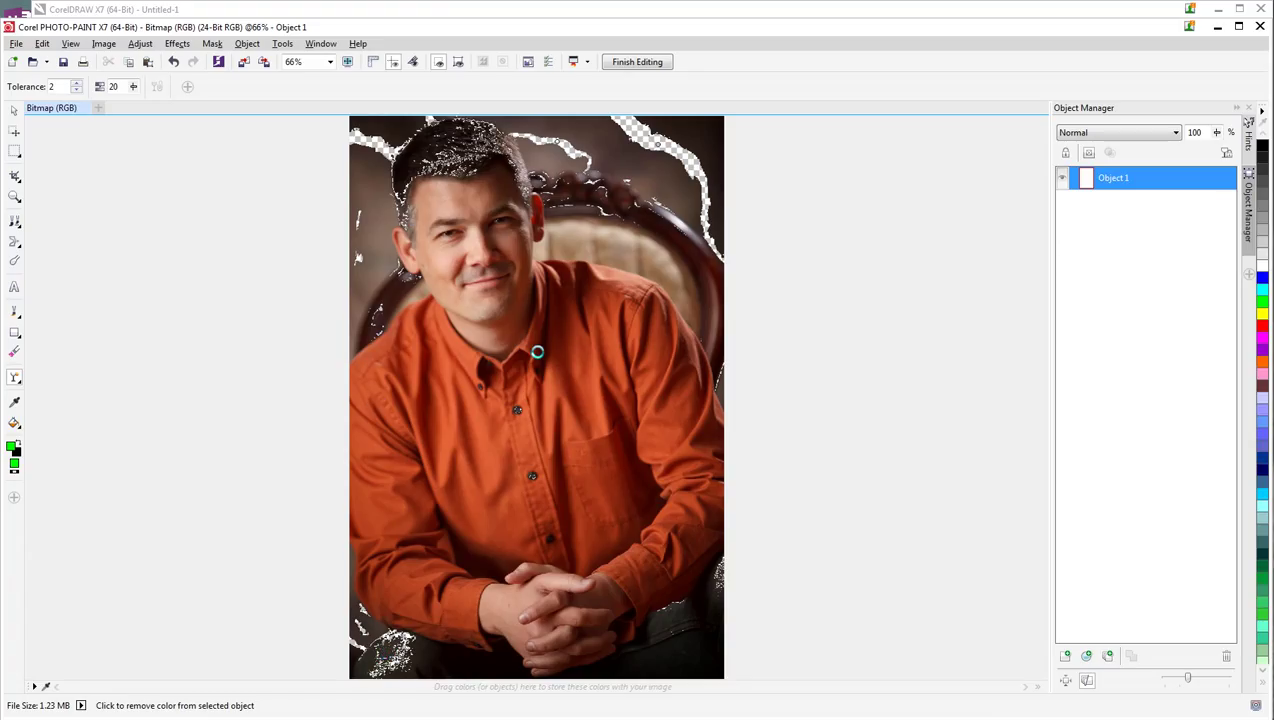
key(ctrl+z)
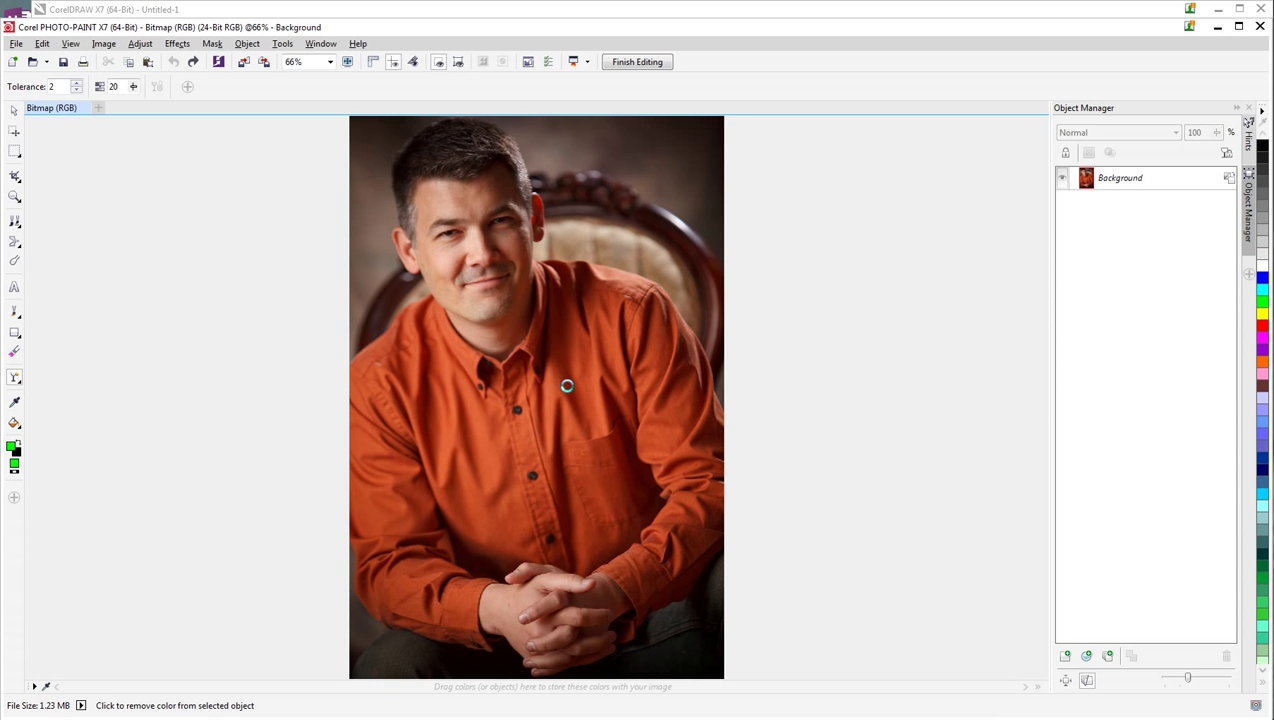